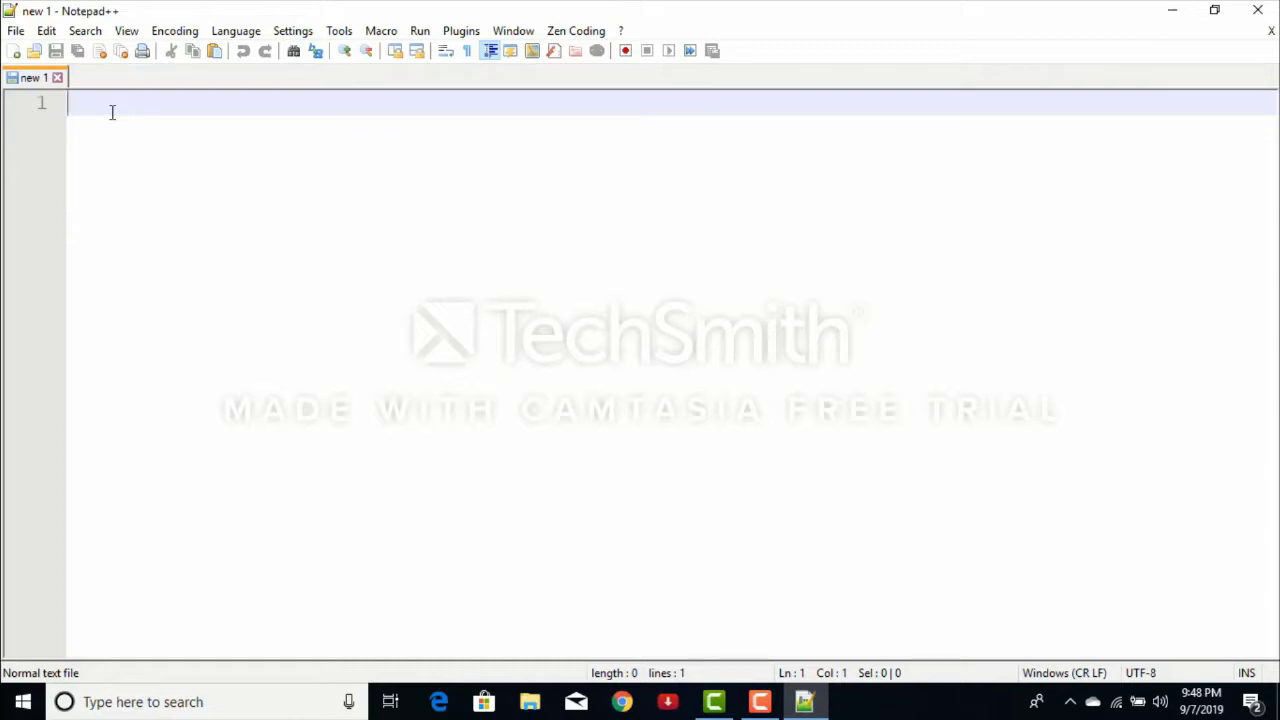
- Expand the html:5 abbreviation into an HTML5 page skeleton in the empty file
text(html)
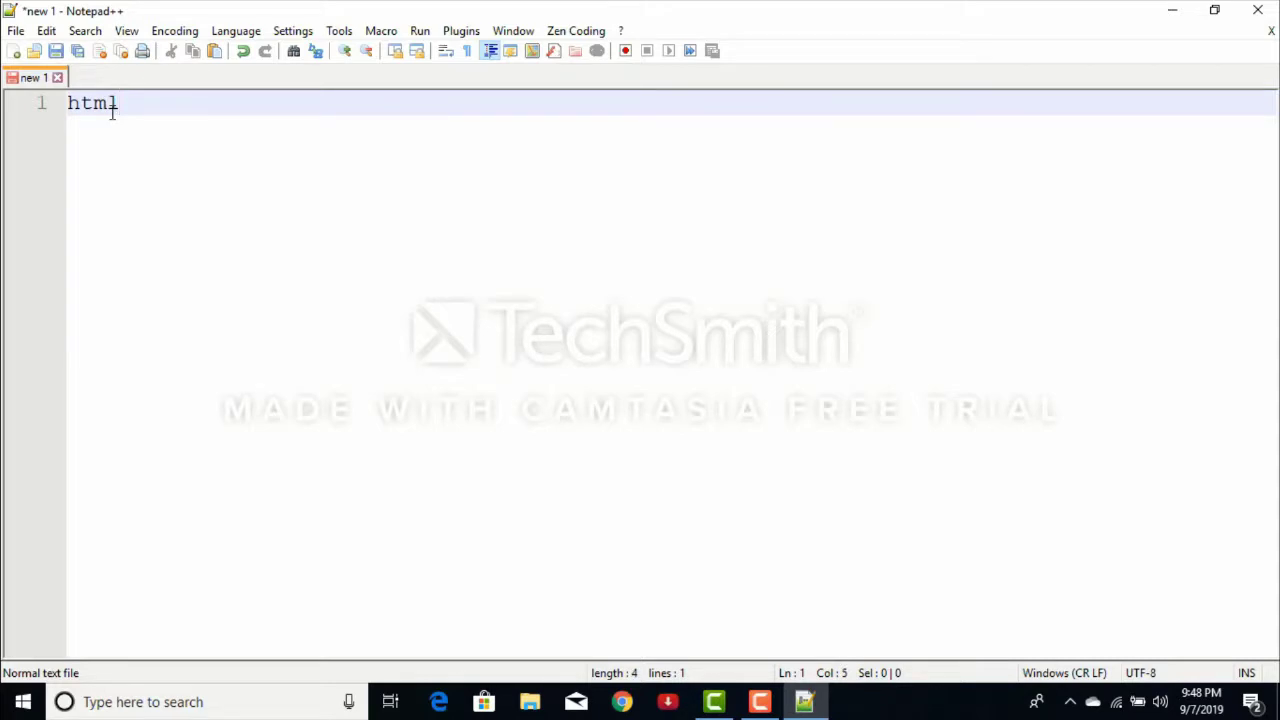
text(:5)
key(ctrl+alt+Return)
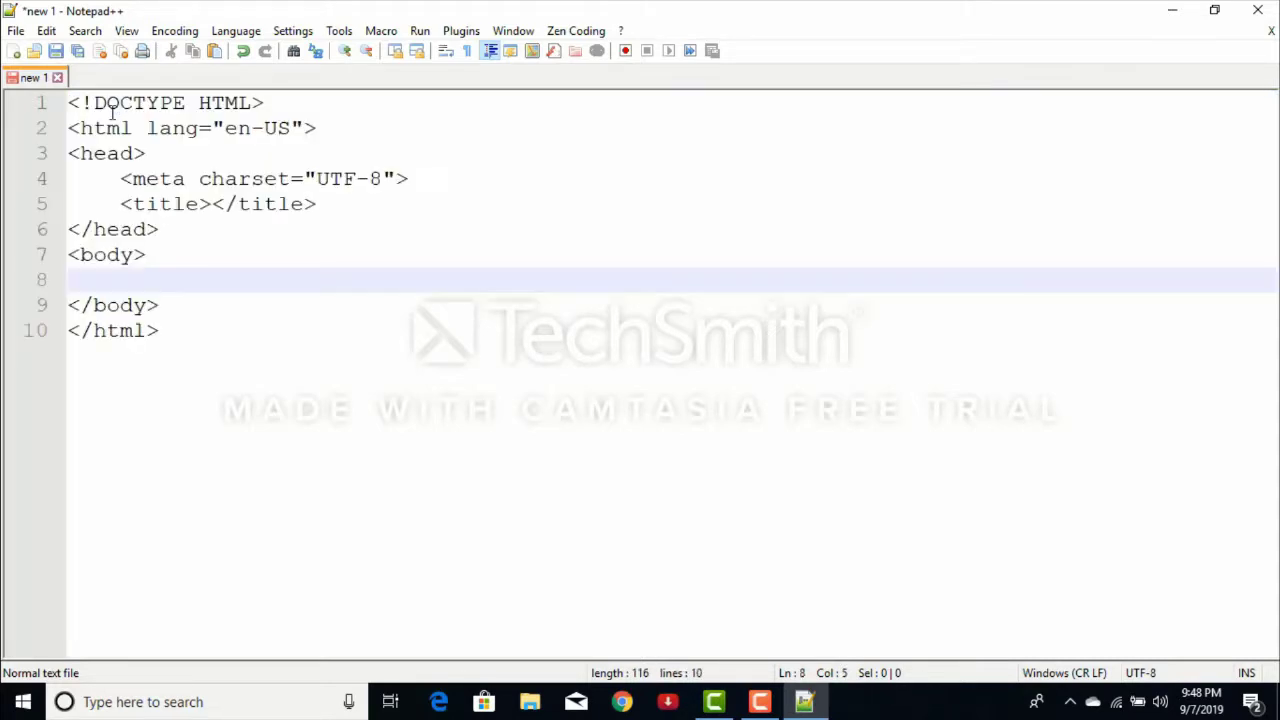
click(10, 30)
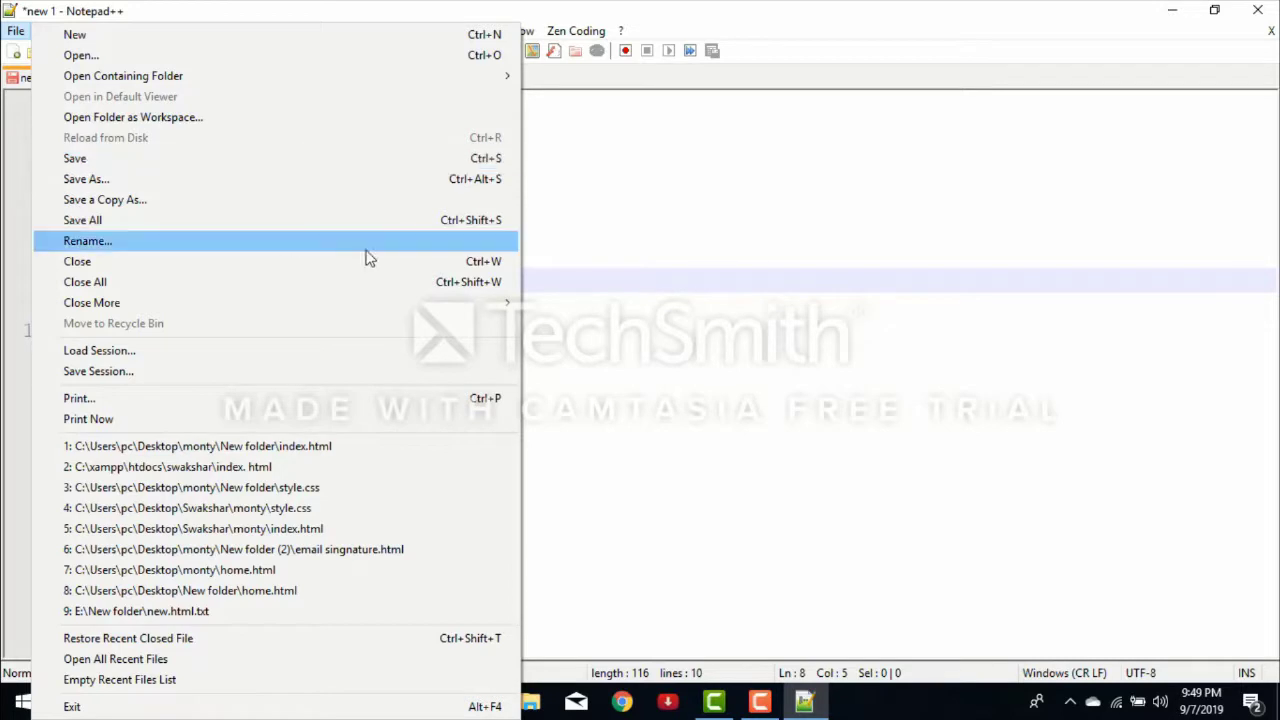
click(636, 190)
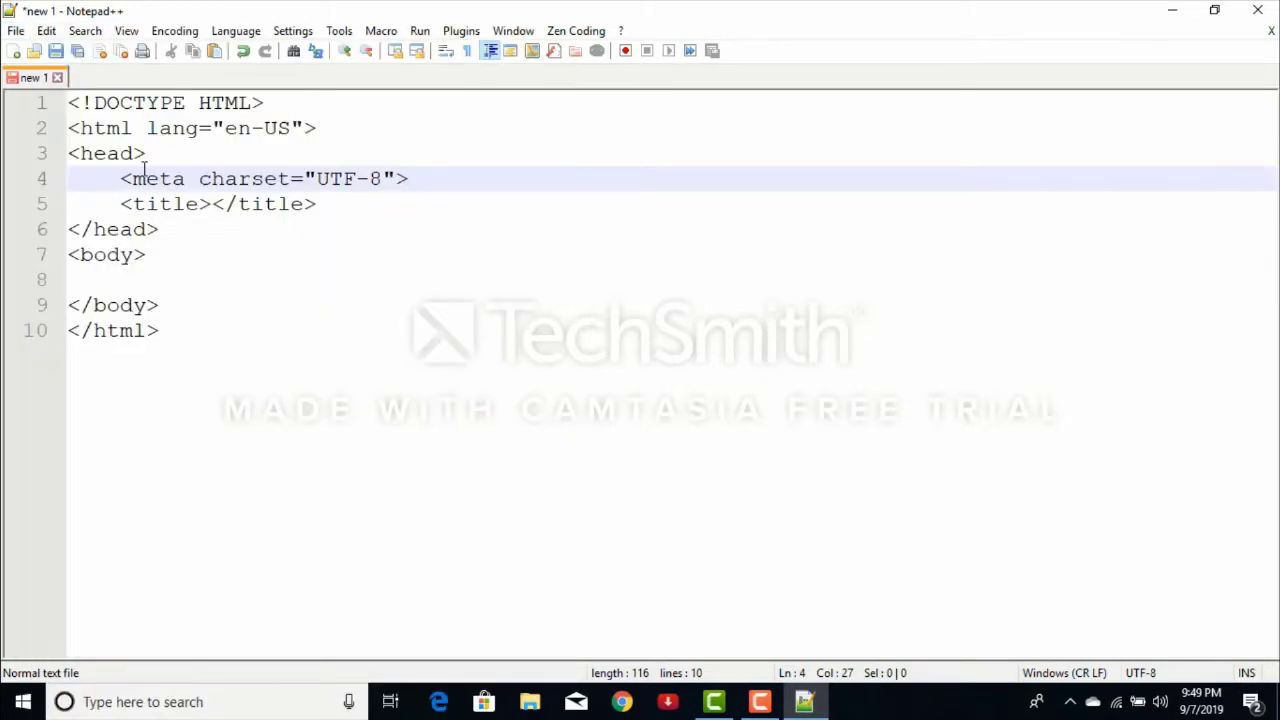
- Add the text "hello" inside the body element, with three new lines after it and one blank line before it
click(127, 279)
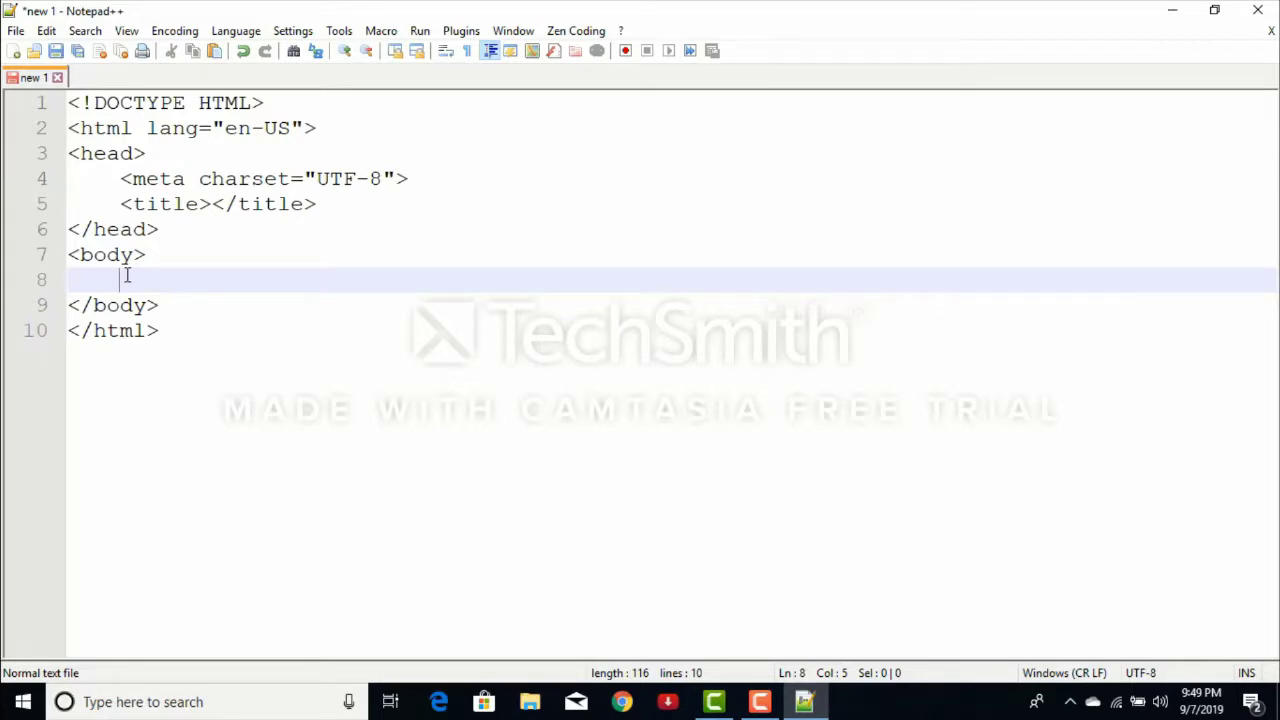
text(hello)
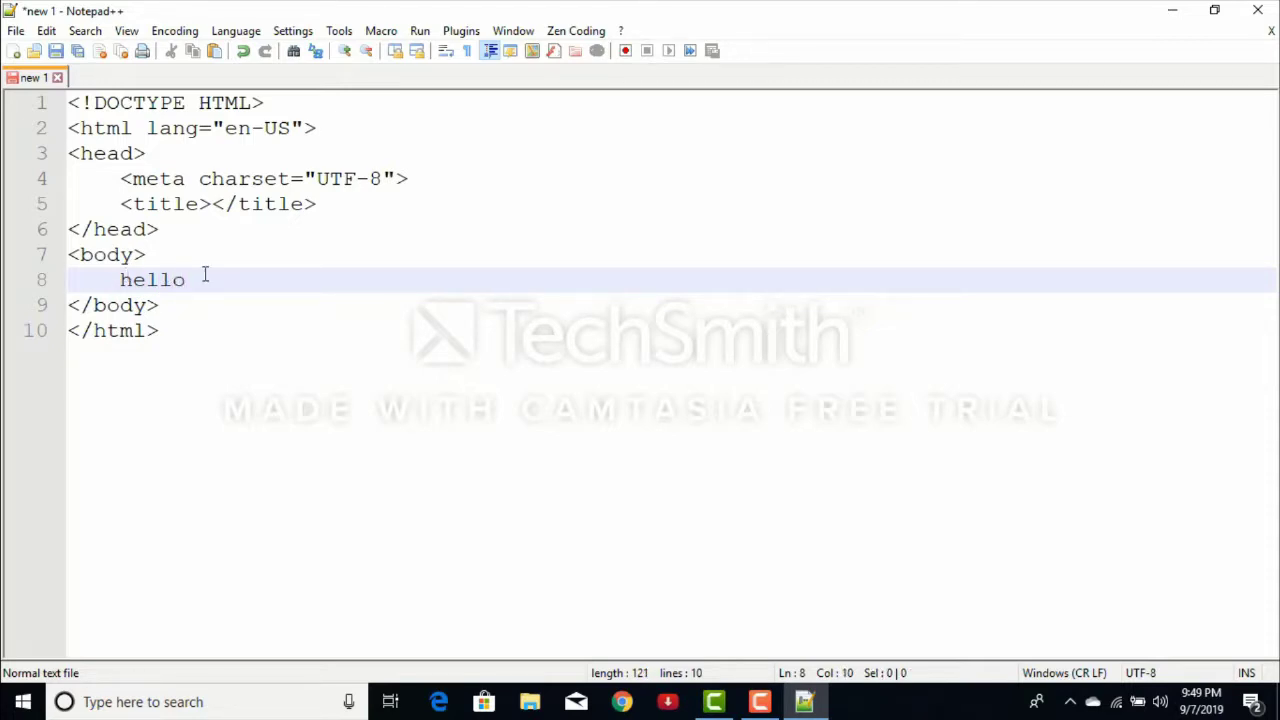
key(Return)
key(Return)
key(Return)
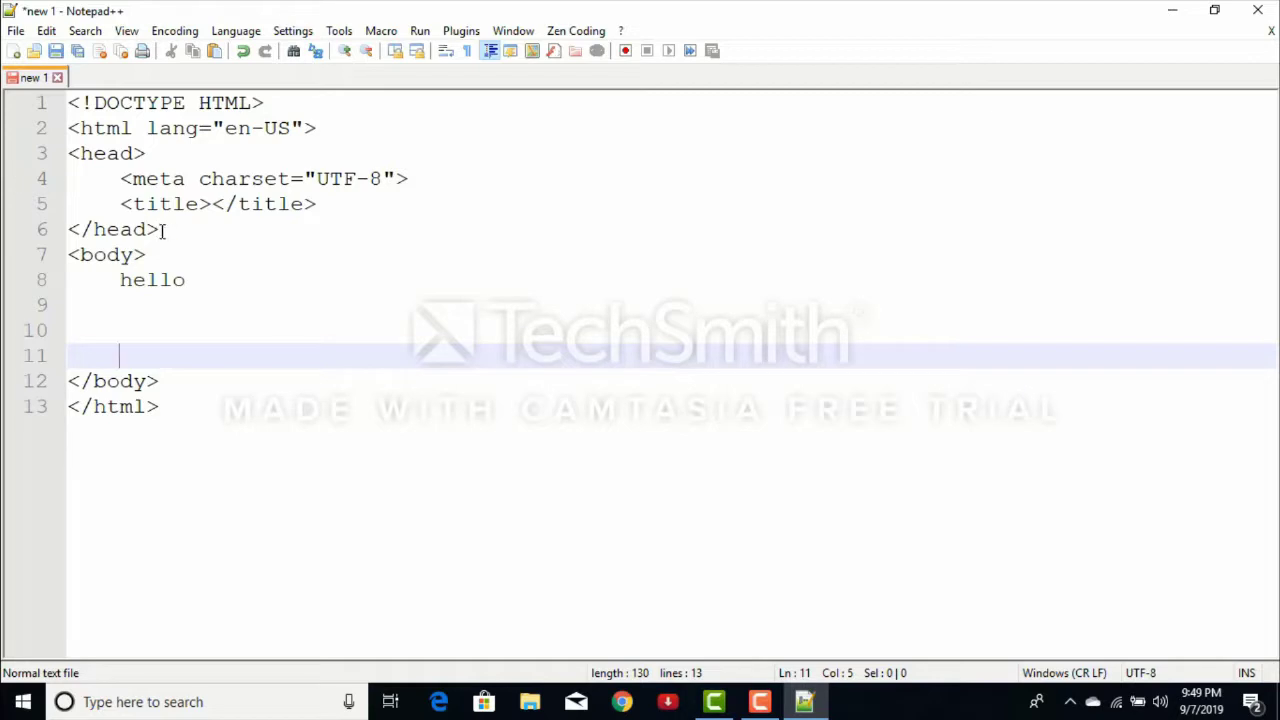
click(158, 259)
key(Return)
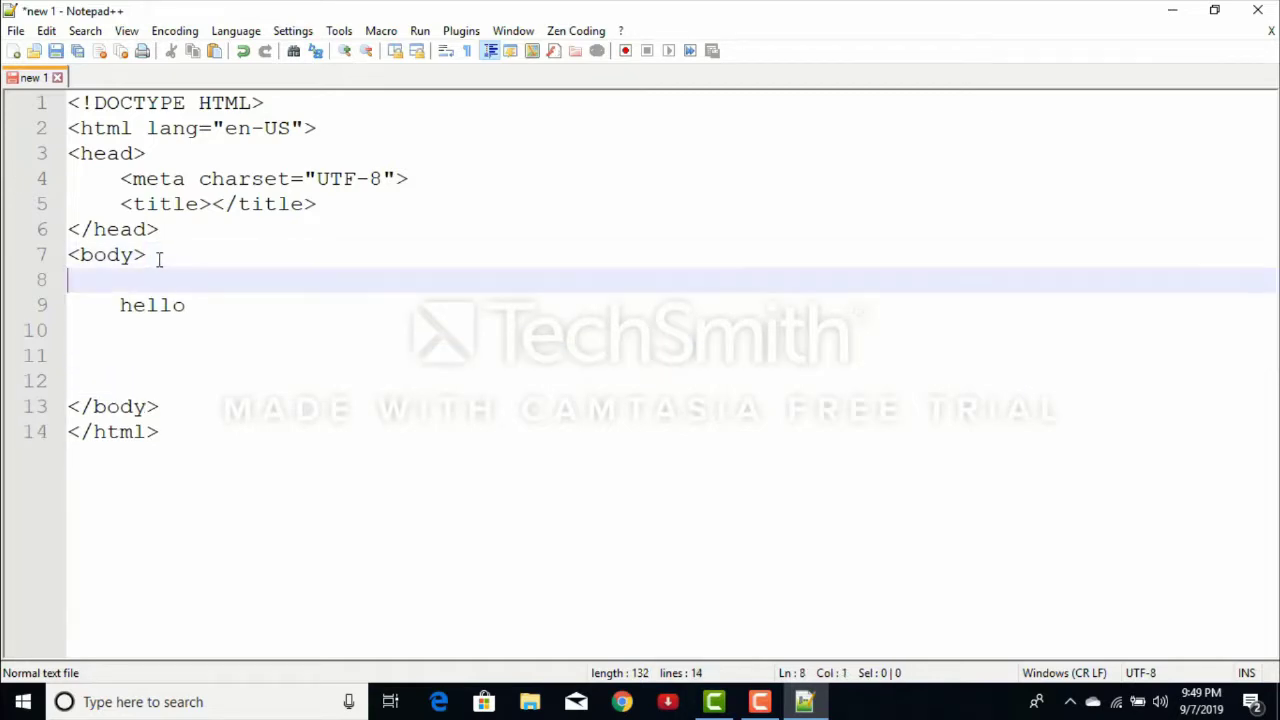
- Save the file as index.html on Local Disk (E:)
click(15, 31)
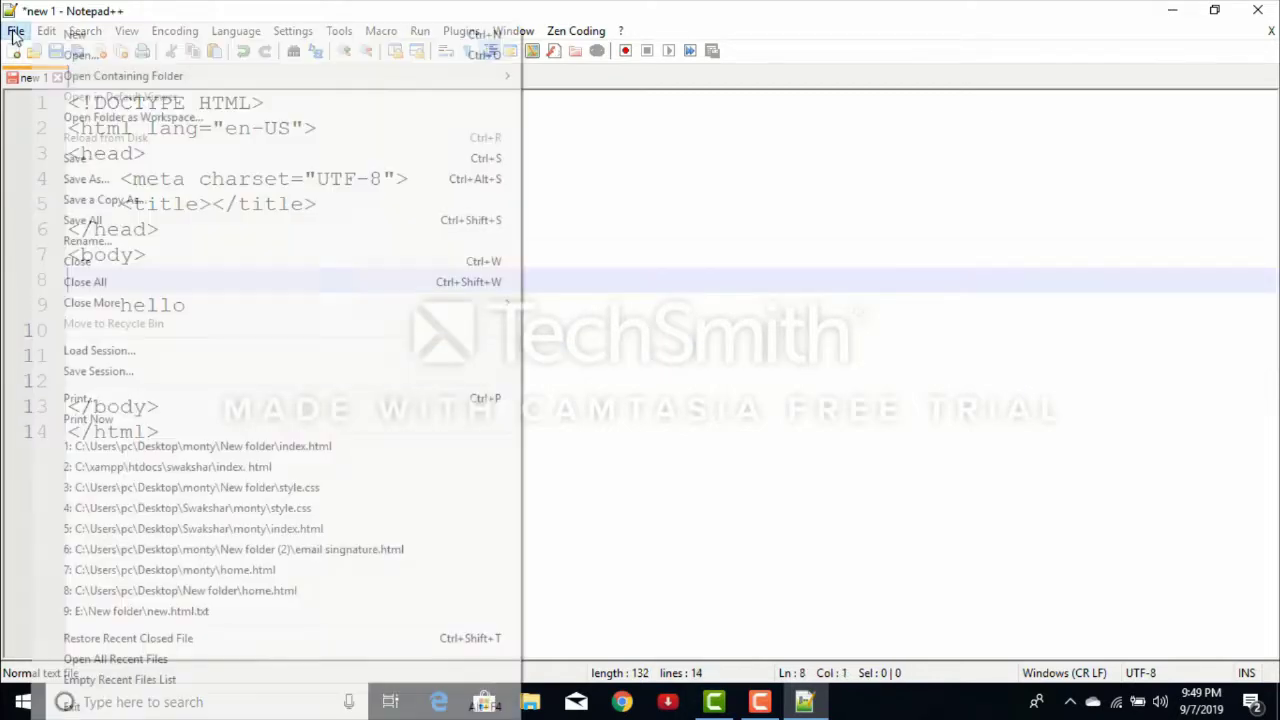
click(86, 179)
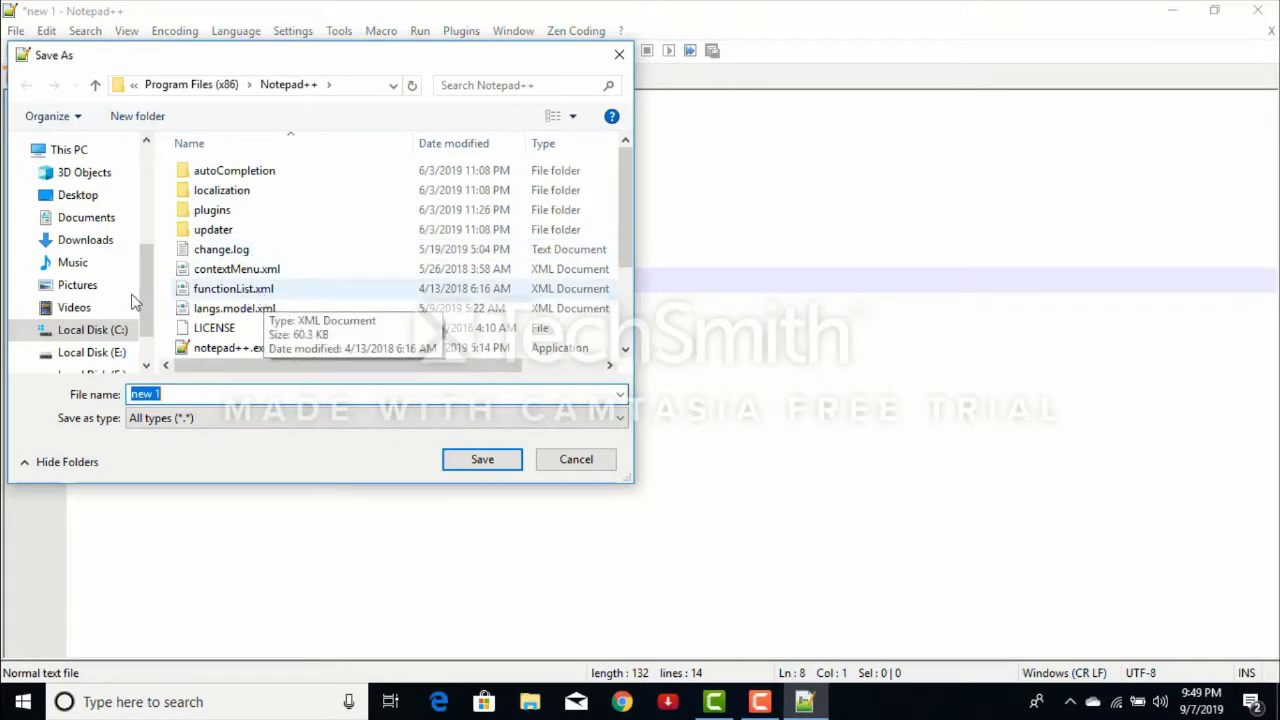
scroll(86, 270, down, 2)
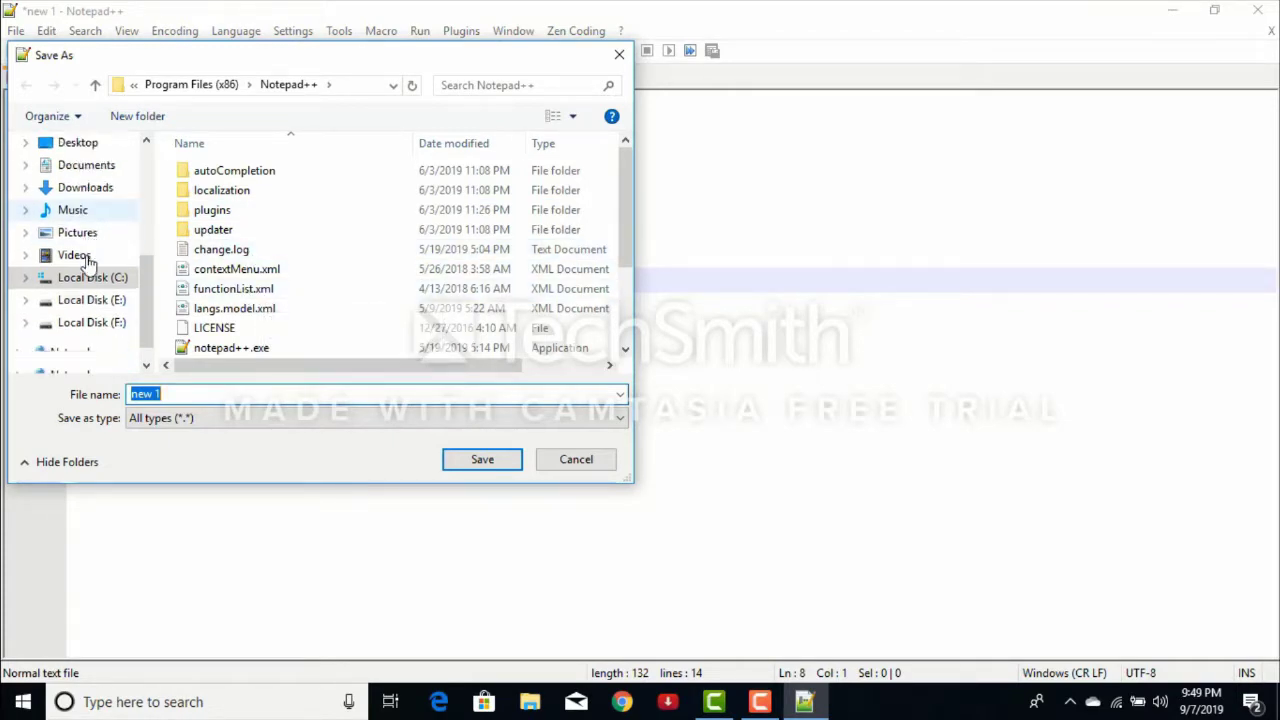
click(90, 323)
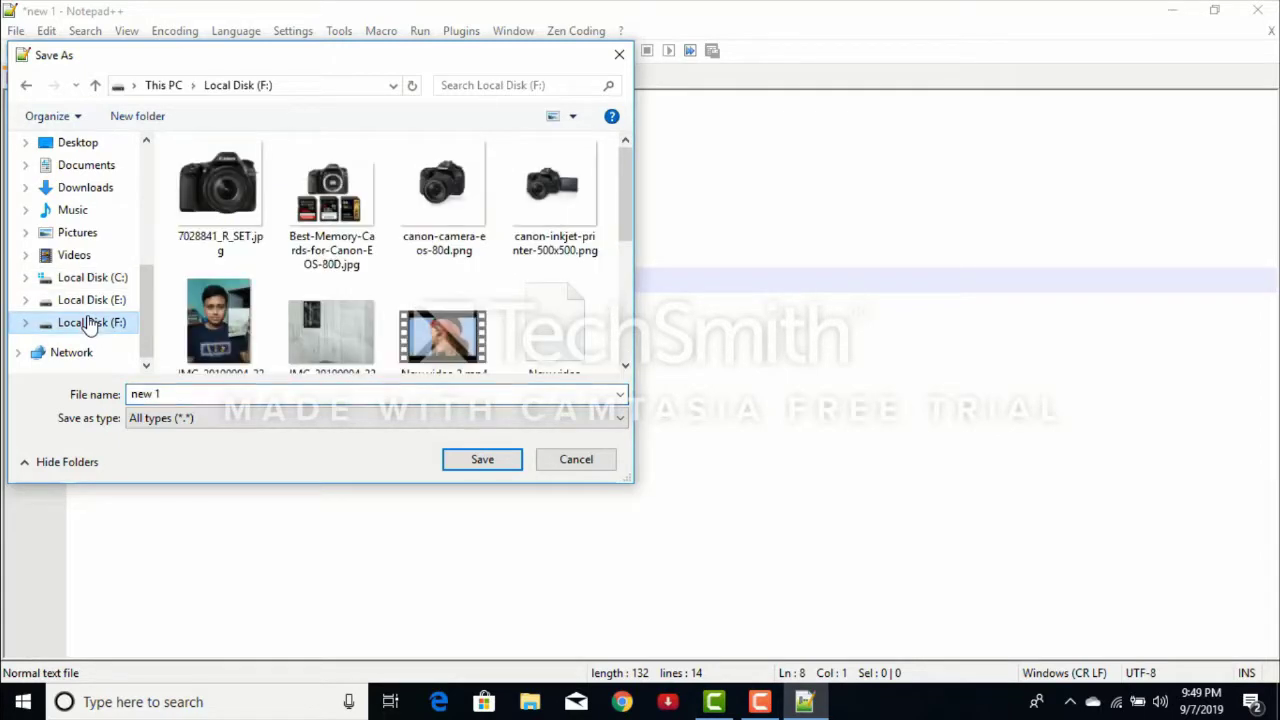
click(90, 302)
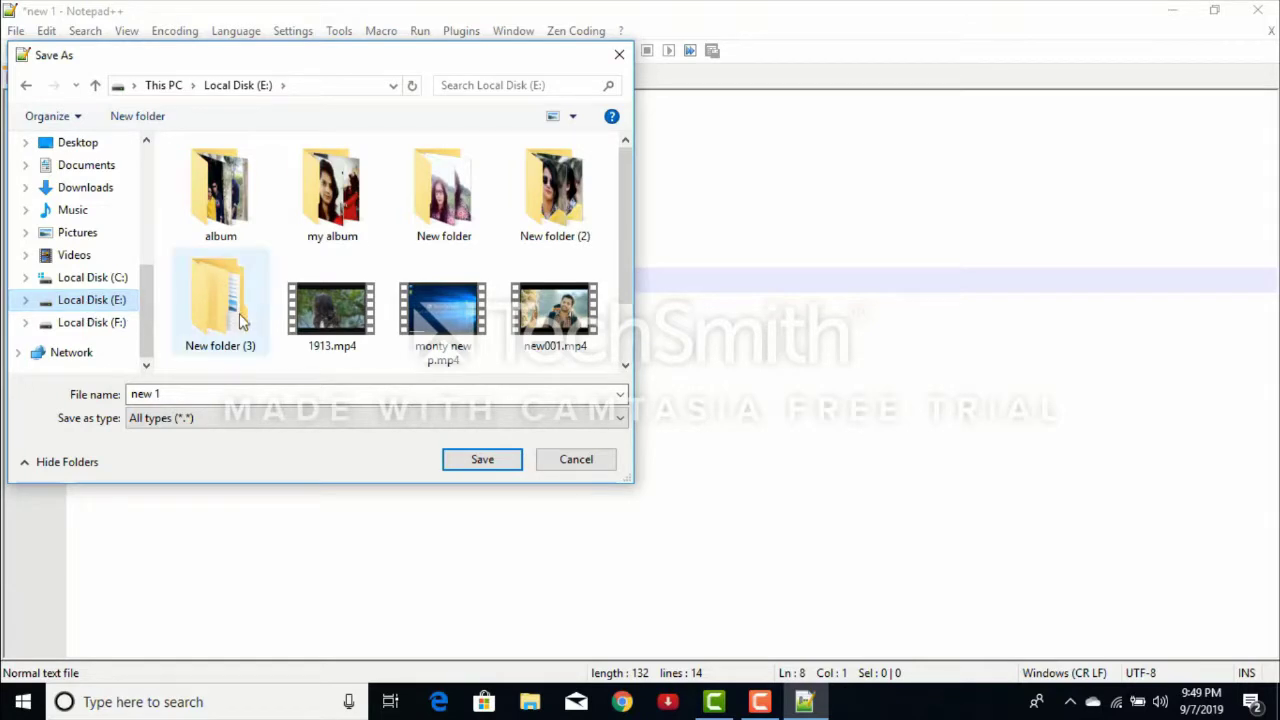
click(232, 399)
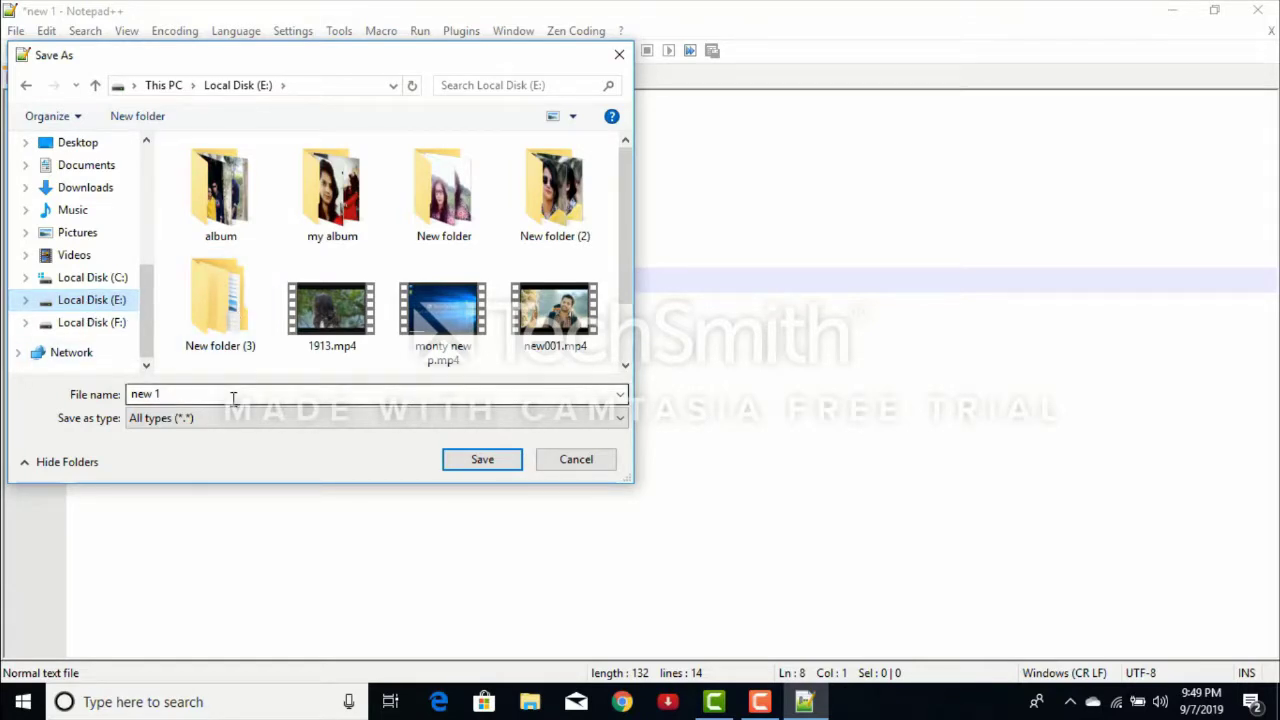
key(ctrl+a)
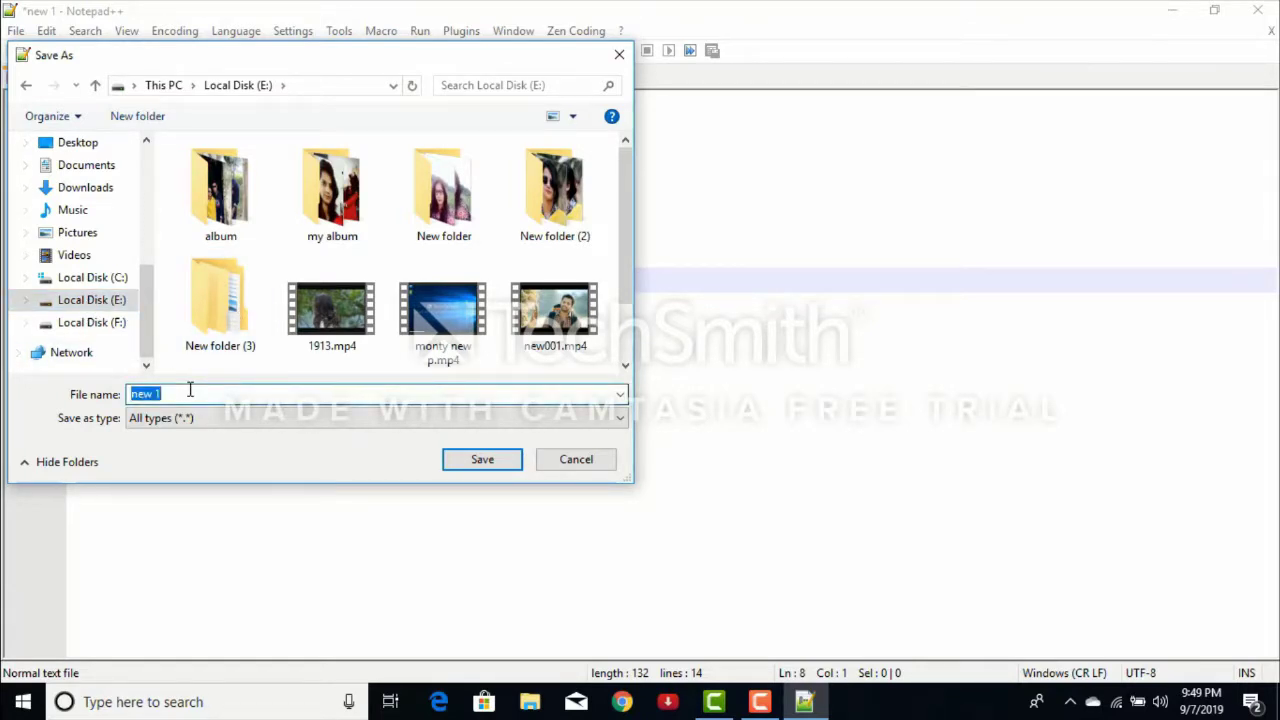
key(BackSpace)
click(483, 468)
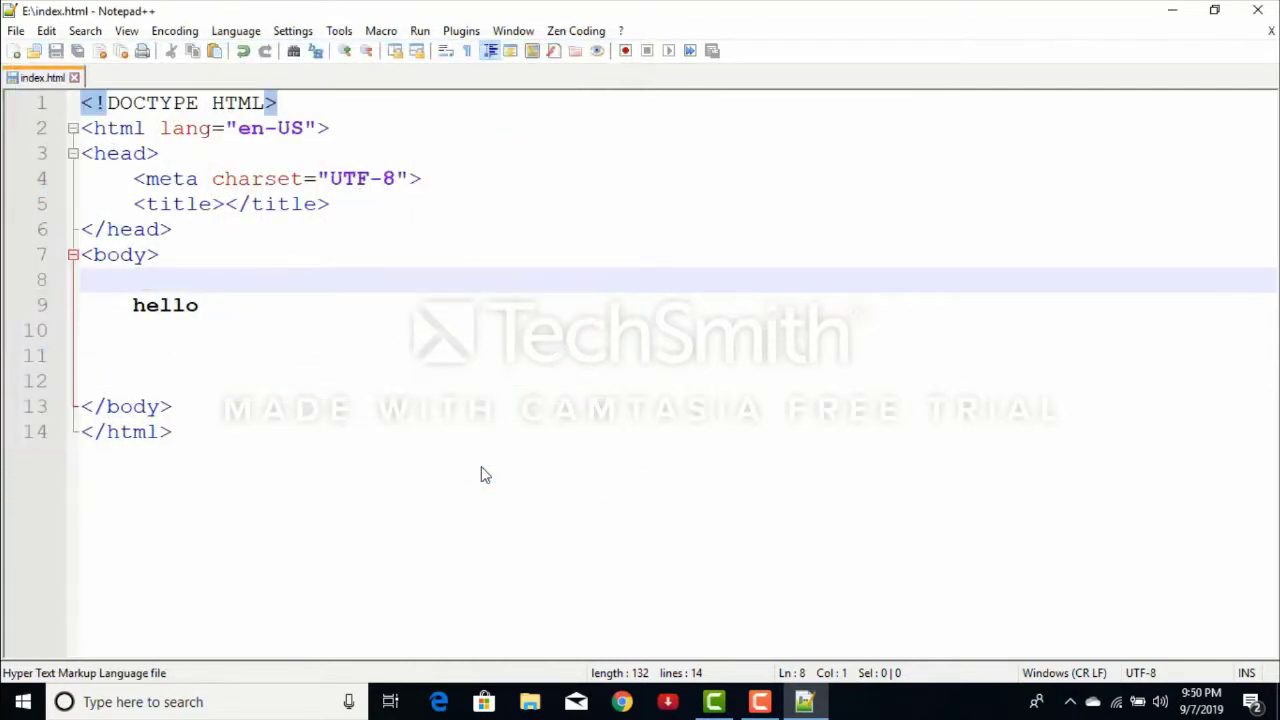
click(16, 31)
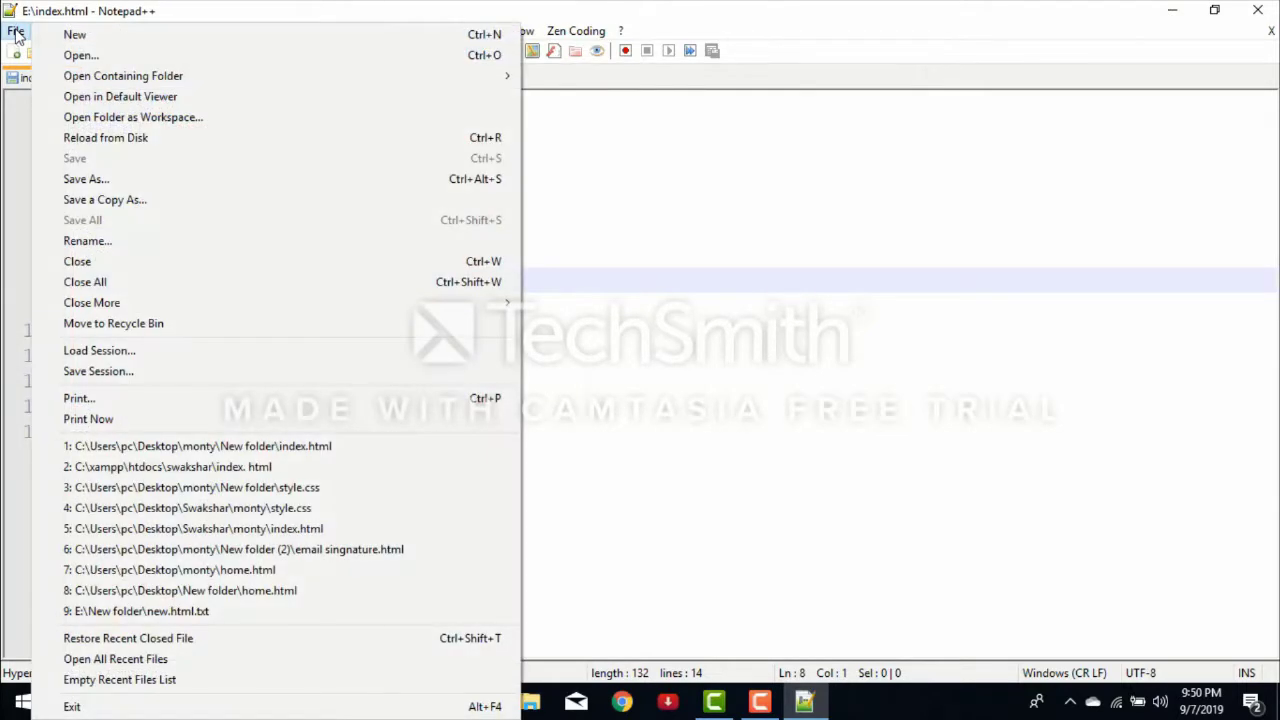
mouse_move(38, 80)
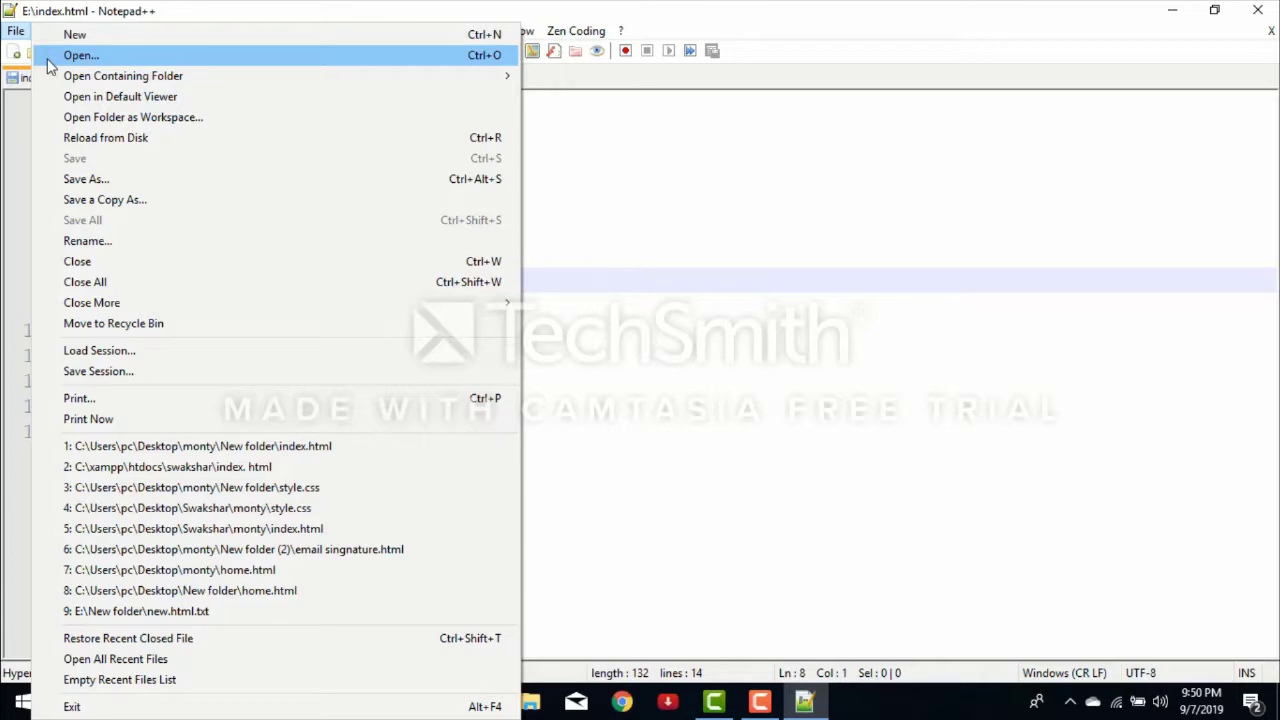
click(1100, 256)
- Minimize the editor and open Local Disk (E:) from This PC in a maximized File Explorer window
click(1168, 10)
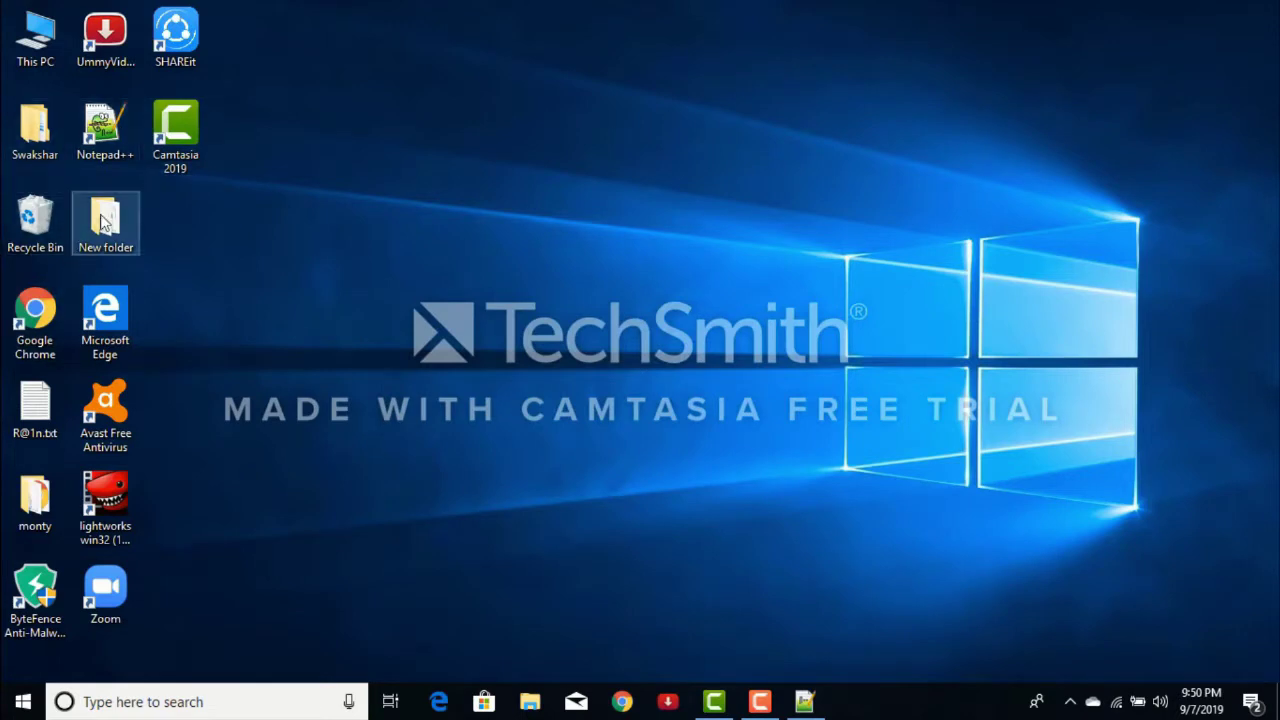
double_click(20, 55)
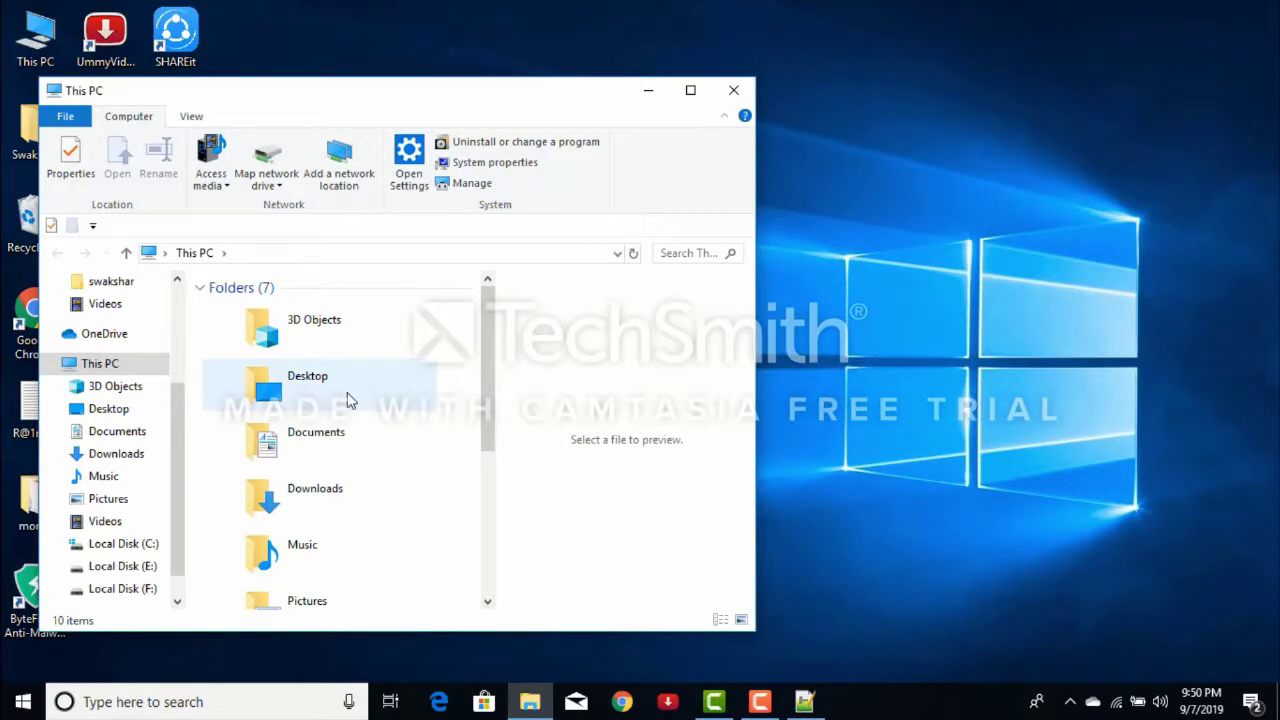
scroll(349, 400, down, 2)
click(690, 90)
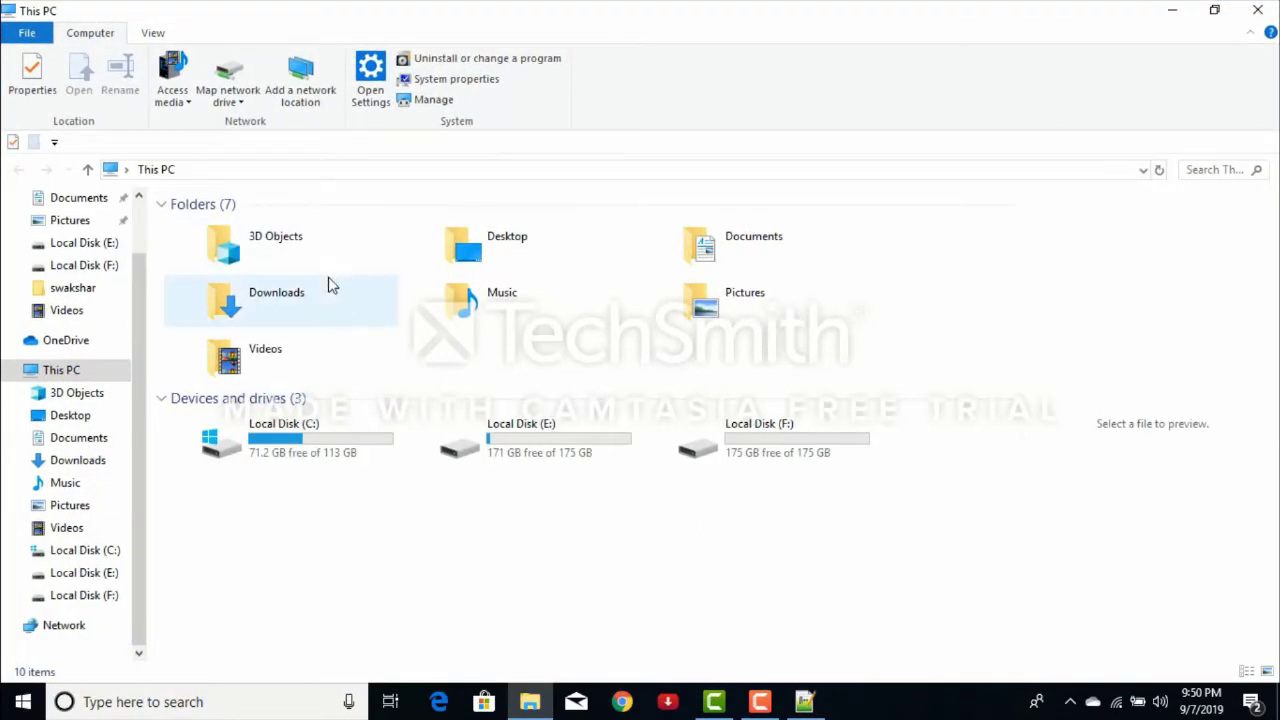
double_click(548, 430)
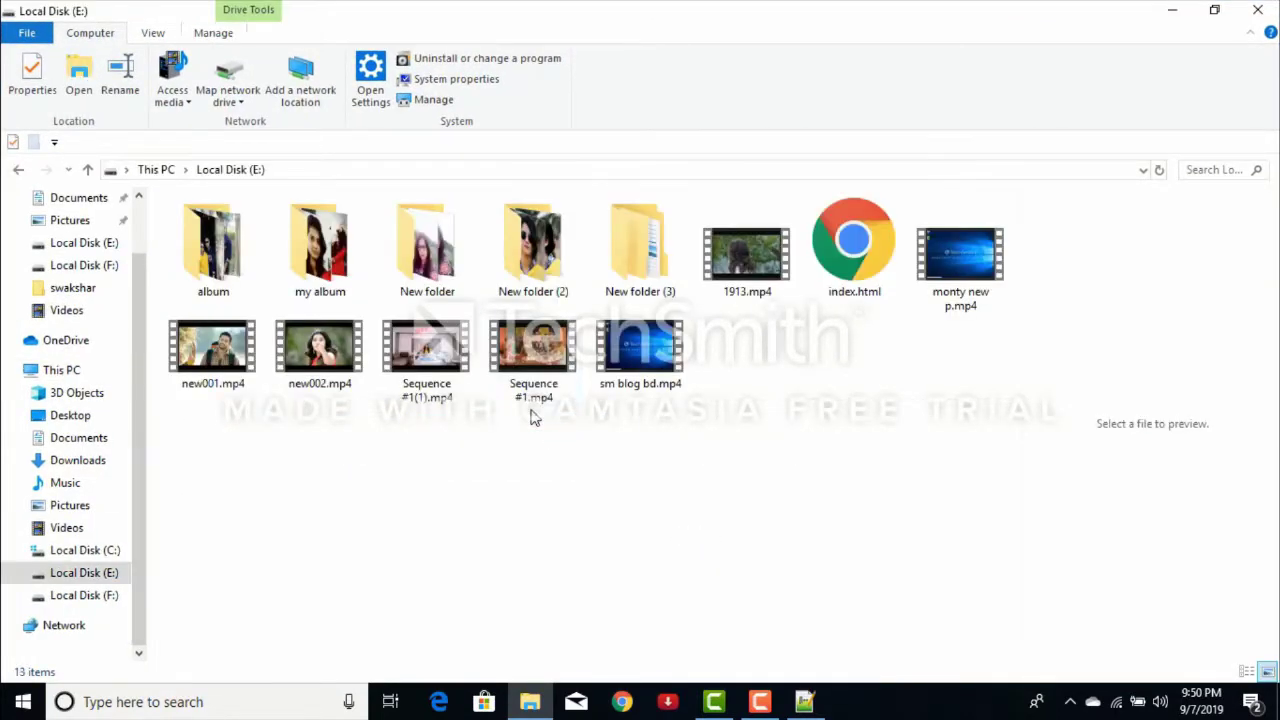
- Open index.html with Google Chrome, view the page in a maximized window, and minimize the browser
right_click(850, 255)
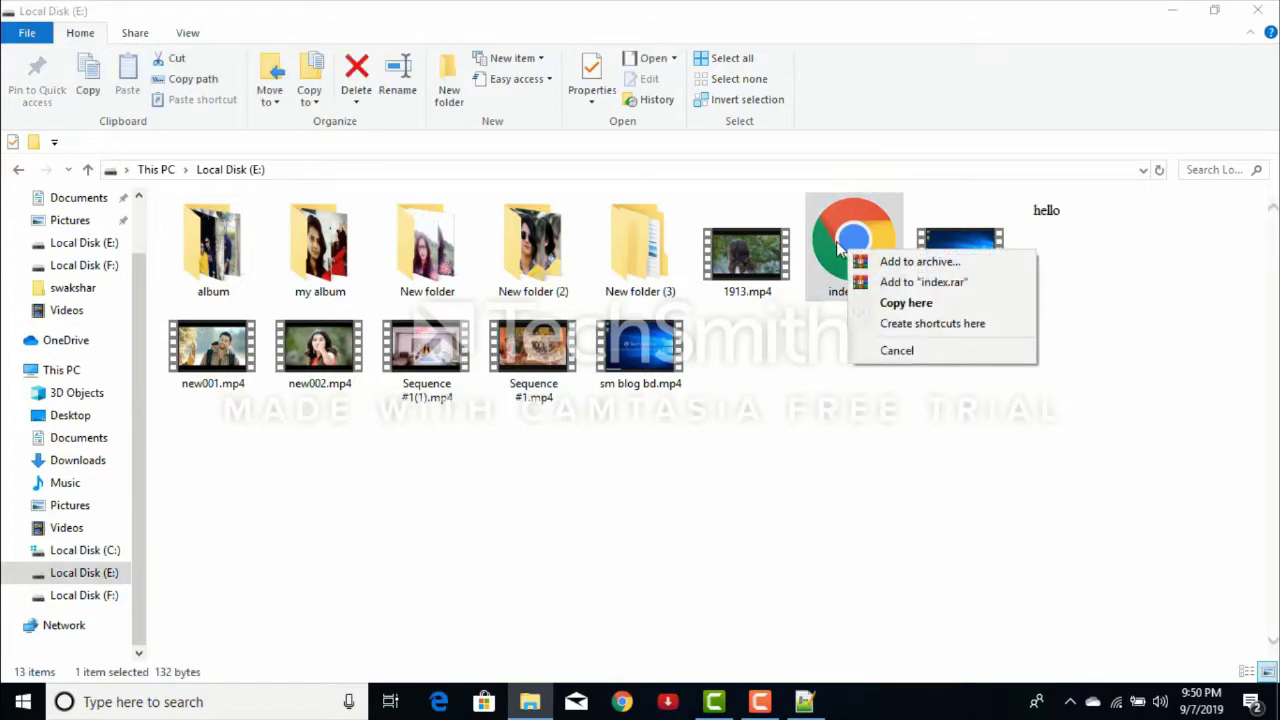
click(838, 250)
right_click(838, 250)
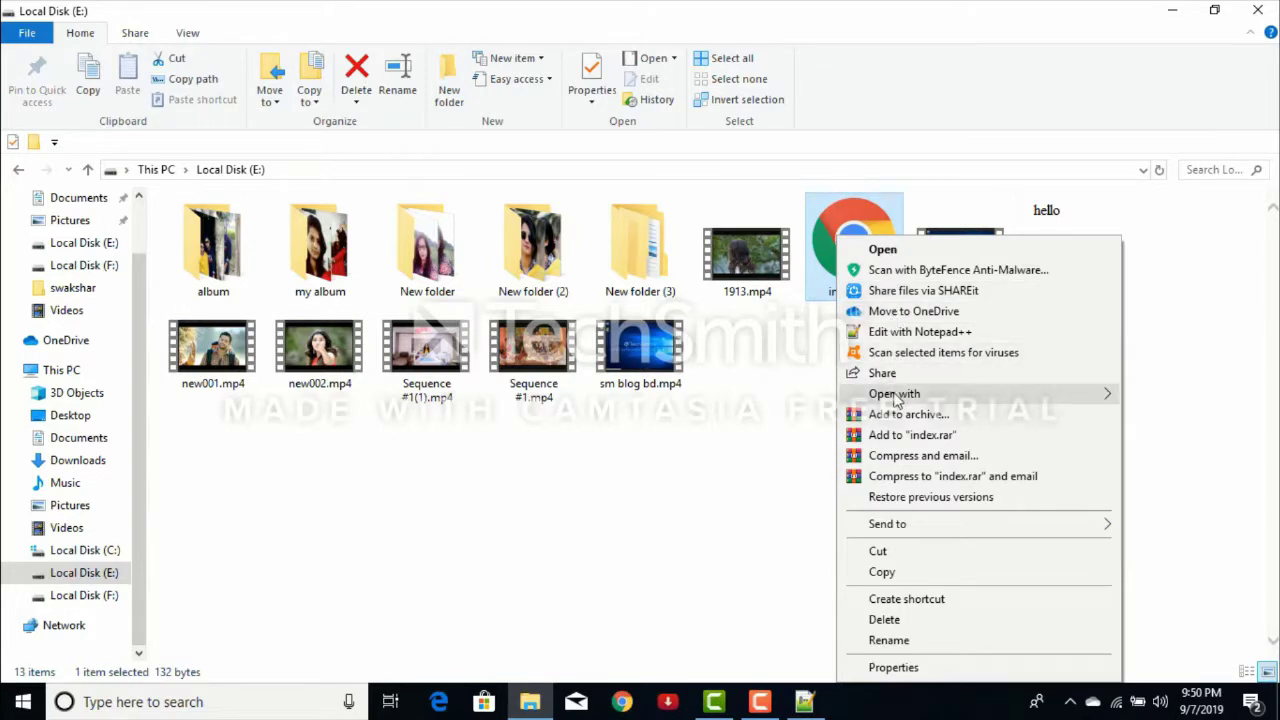
mouse_move(896, 401)
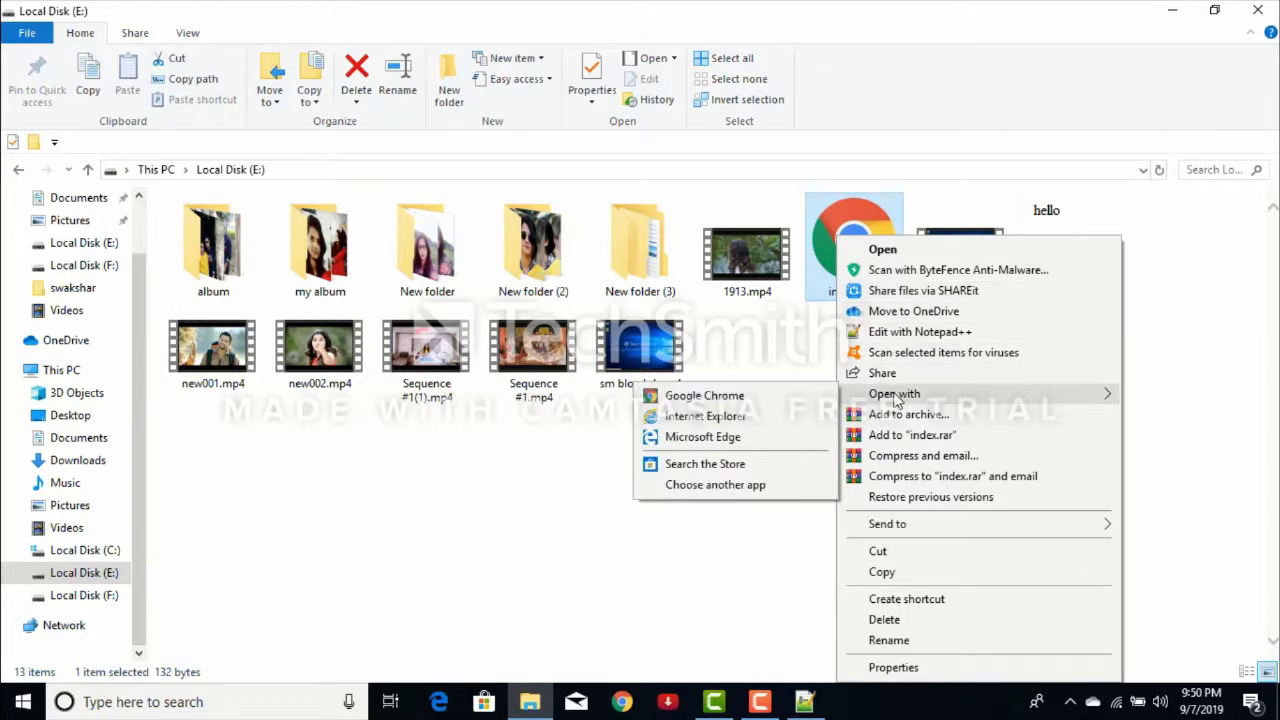
click(787, 397)
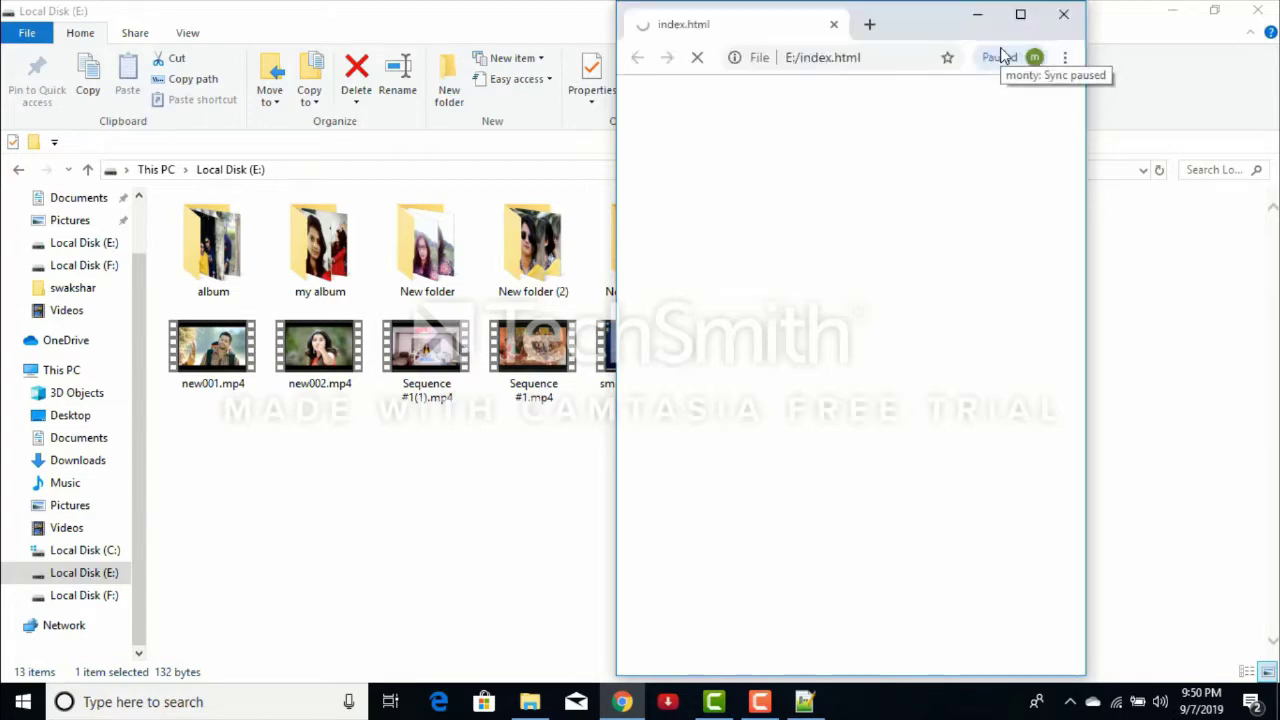
click(1028, 16)
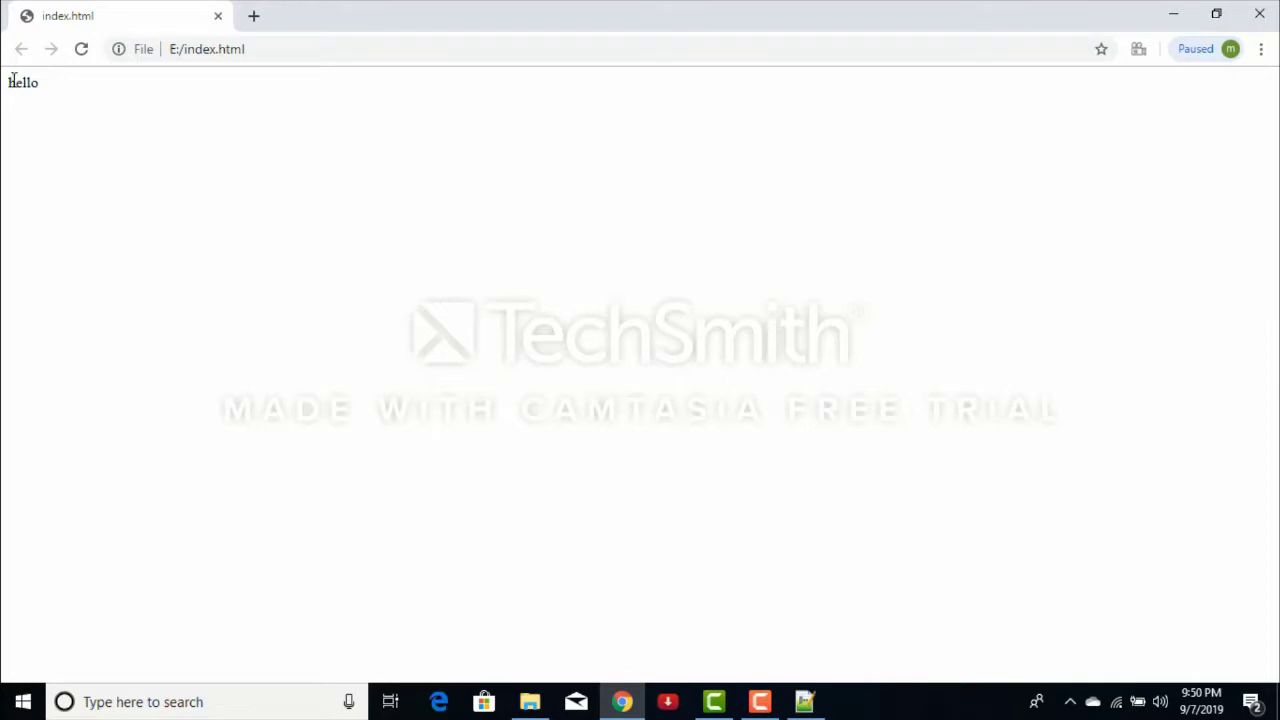
click(1181, 10)
- Change the default app for .html files to Internet Explorer in the properties of index.html, and close the properties
right_click(846, 262)
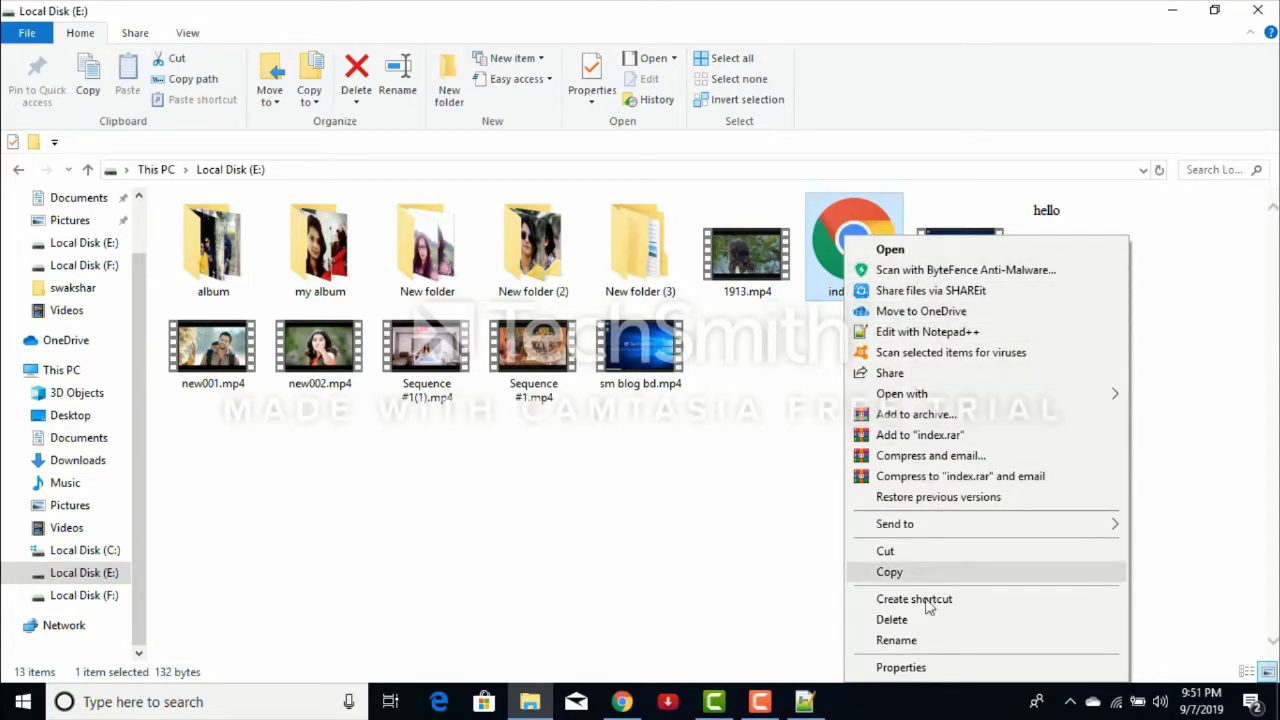
click(937, 674)
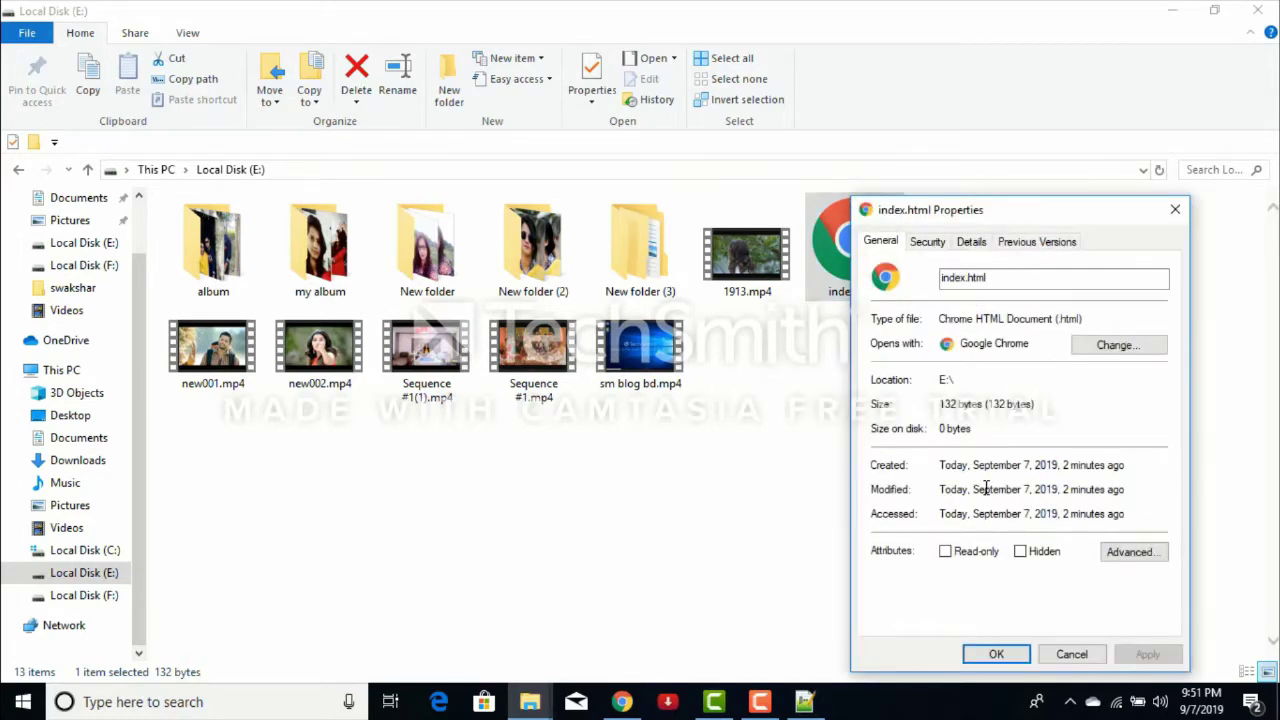
click(1108, 347)
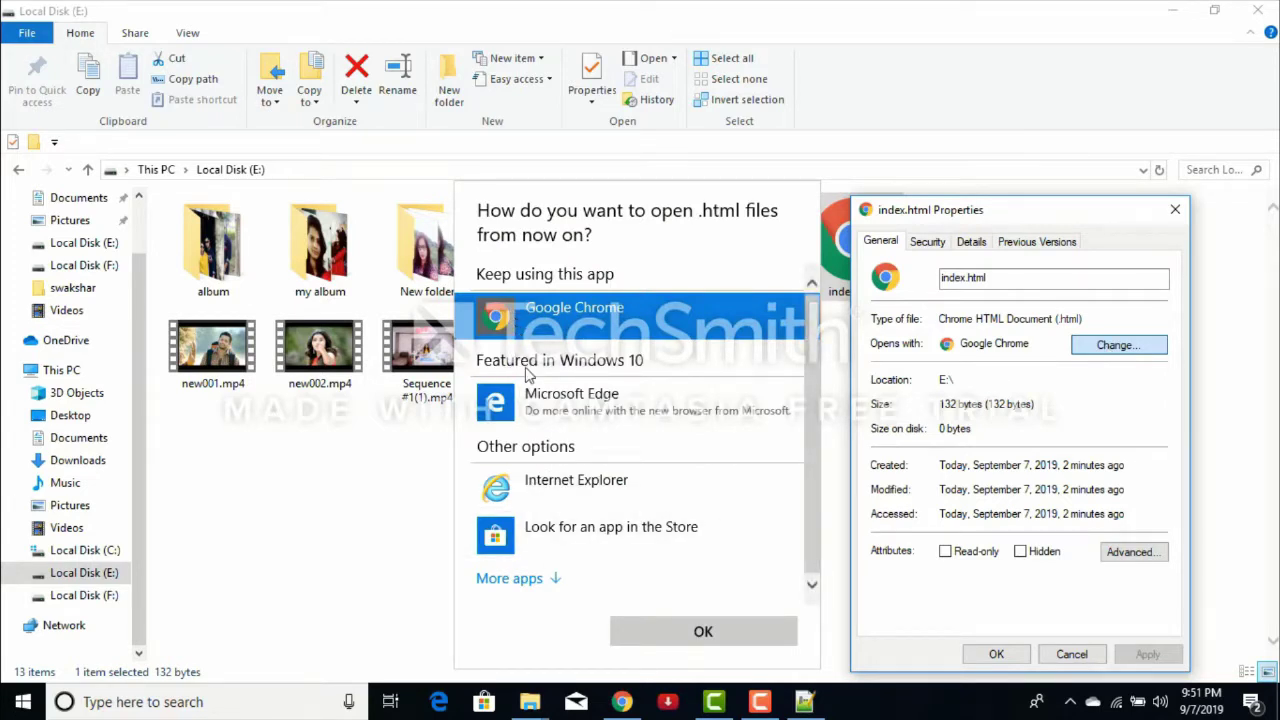
click(510, 578)
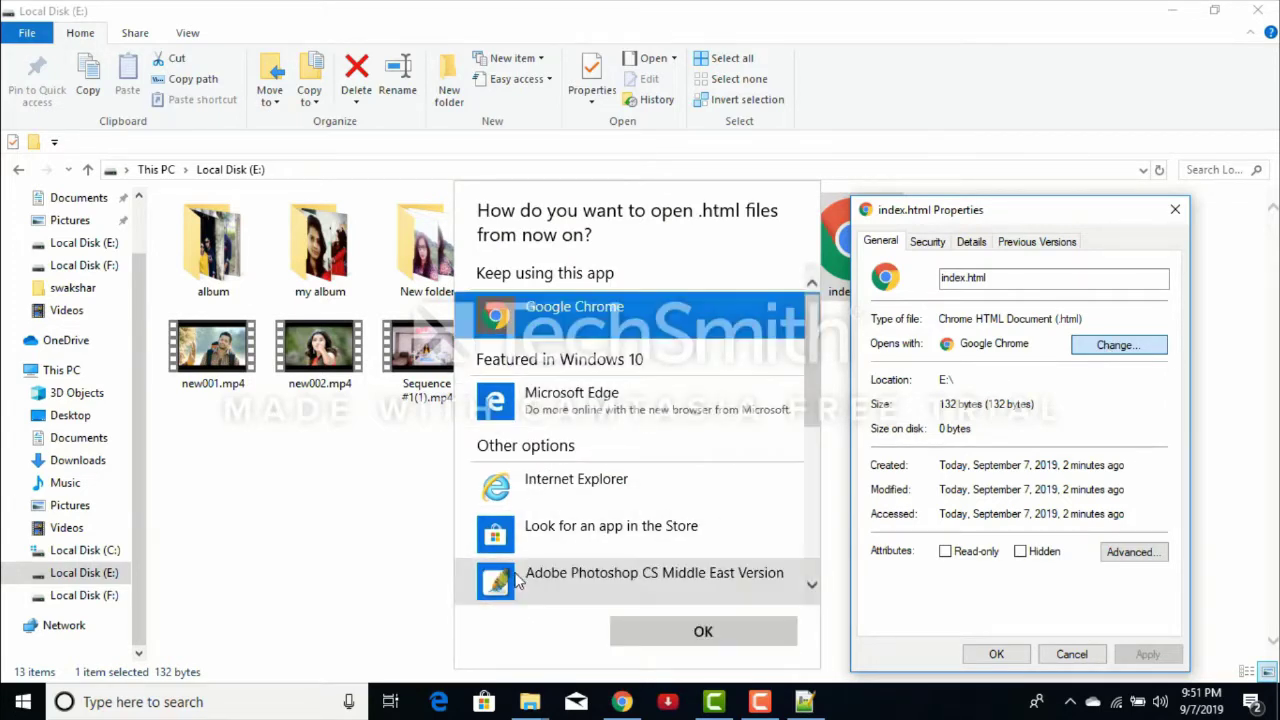
scroll(531, 420, down, 6)
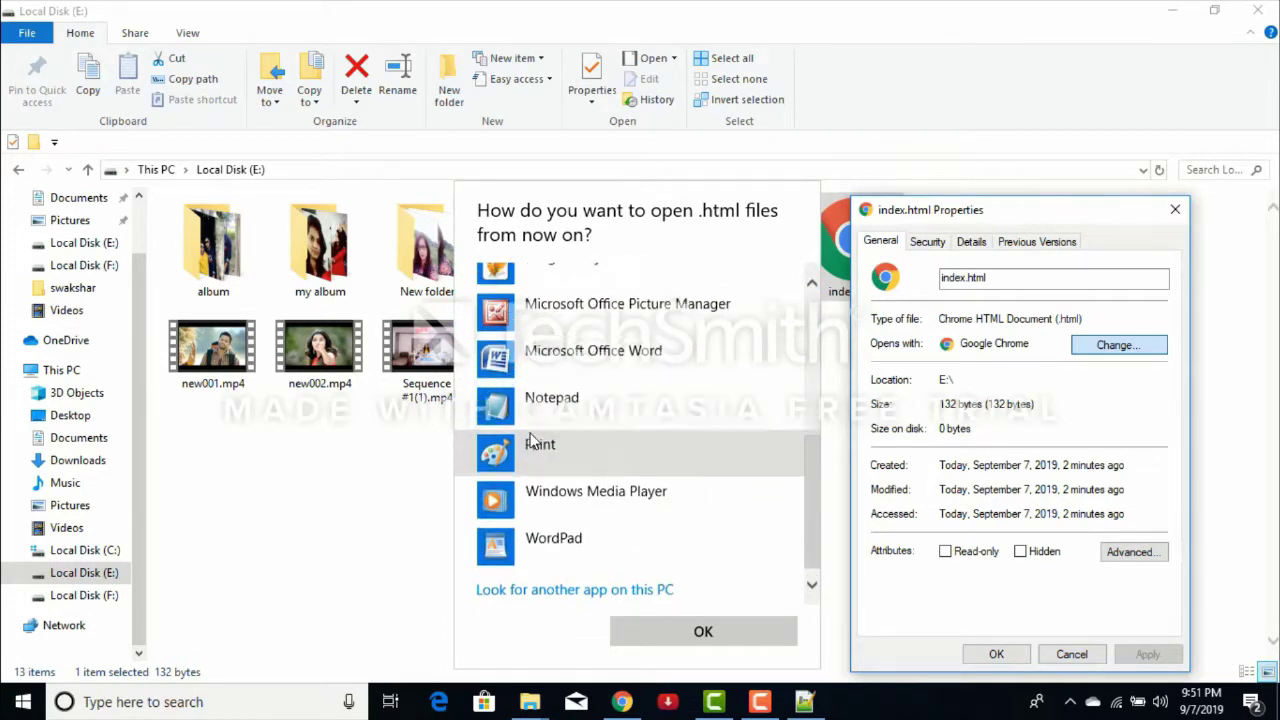
scroll(531, 440, up, 5)
scroll(531, 440, up, 1)
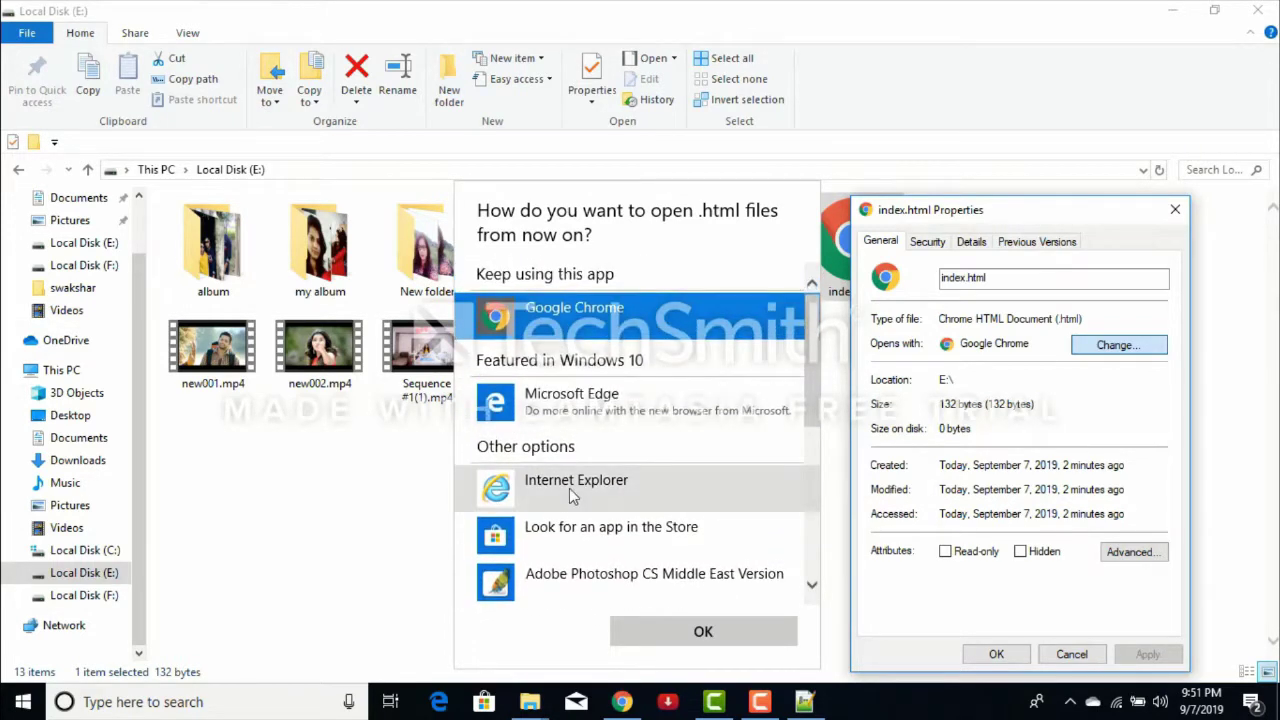
click(569, 488)
click(661, 633)
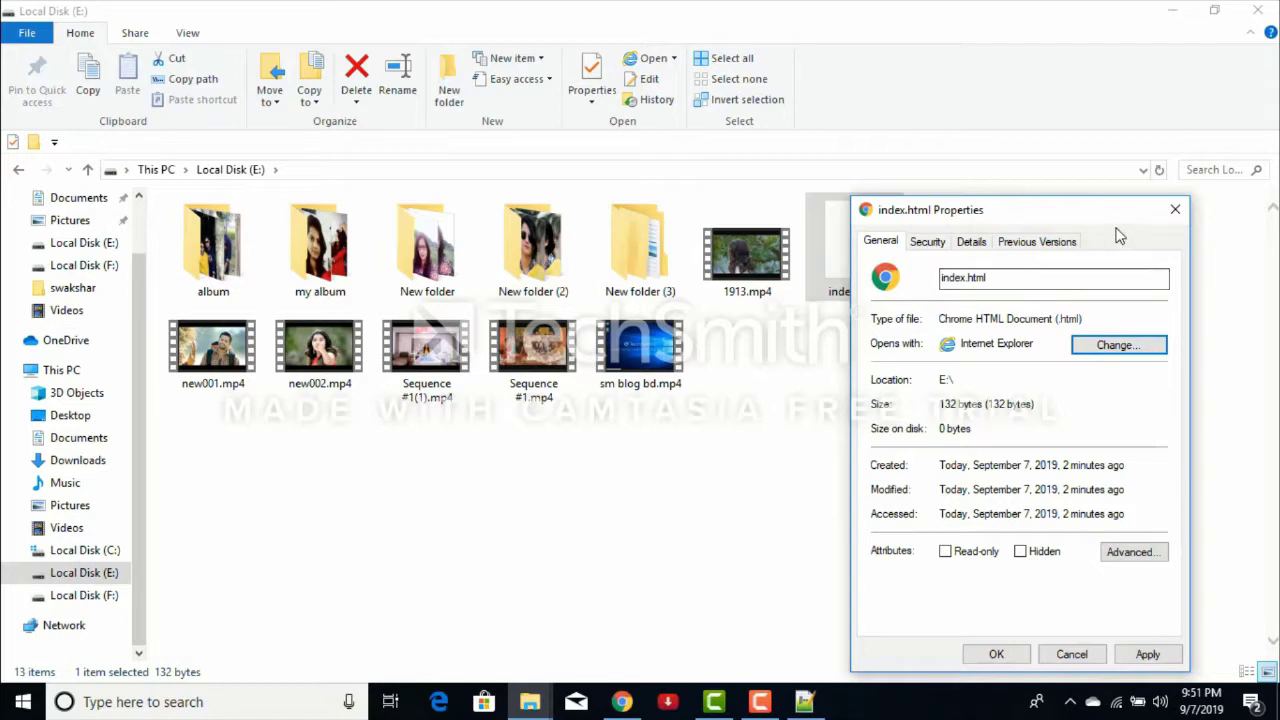
click(1173, 212)
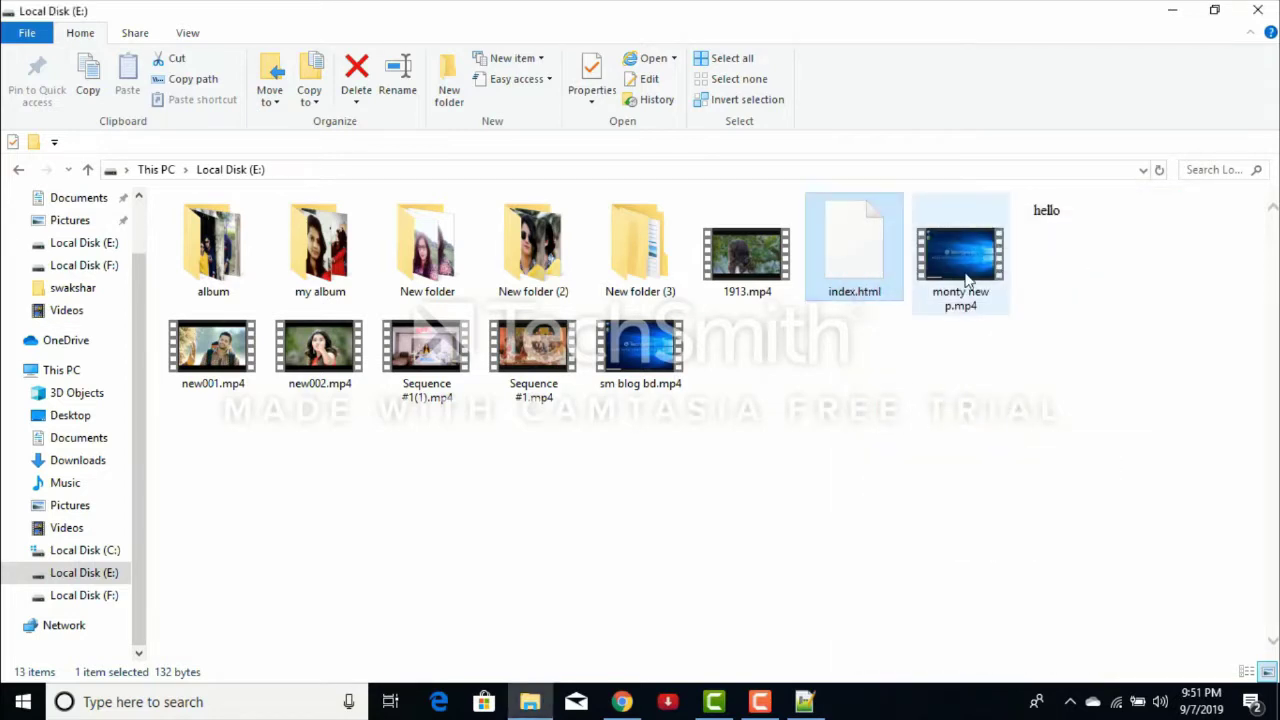
- Open index.html from Local Disk (E:) with Internet Explorer
right_click(869, 278)
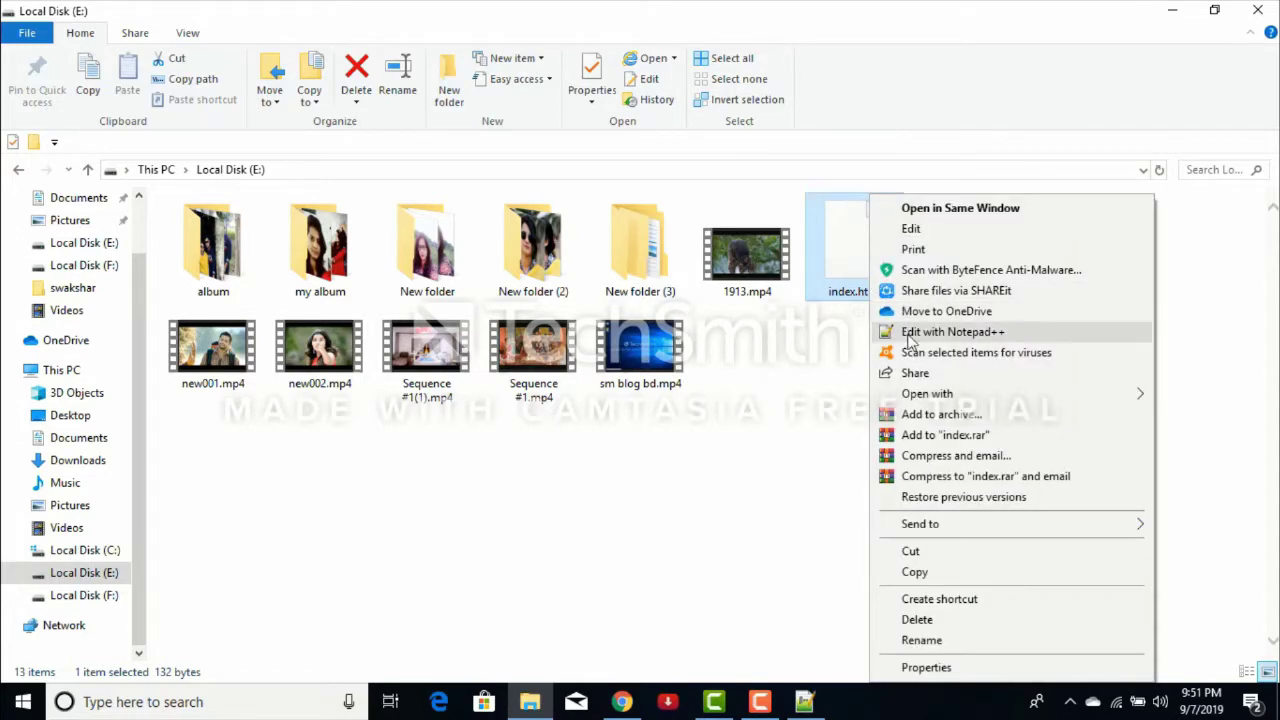
mouse_move(929, 398)
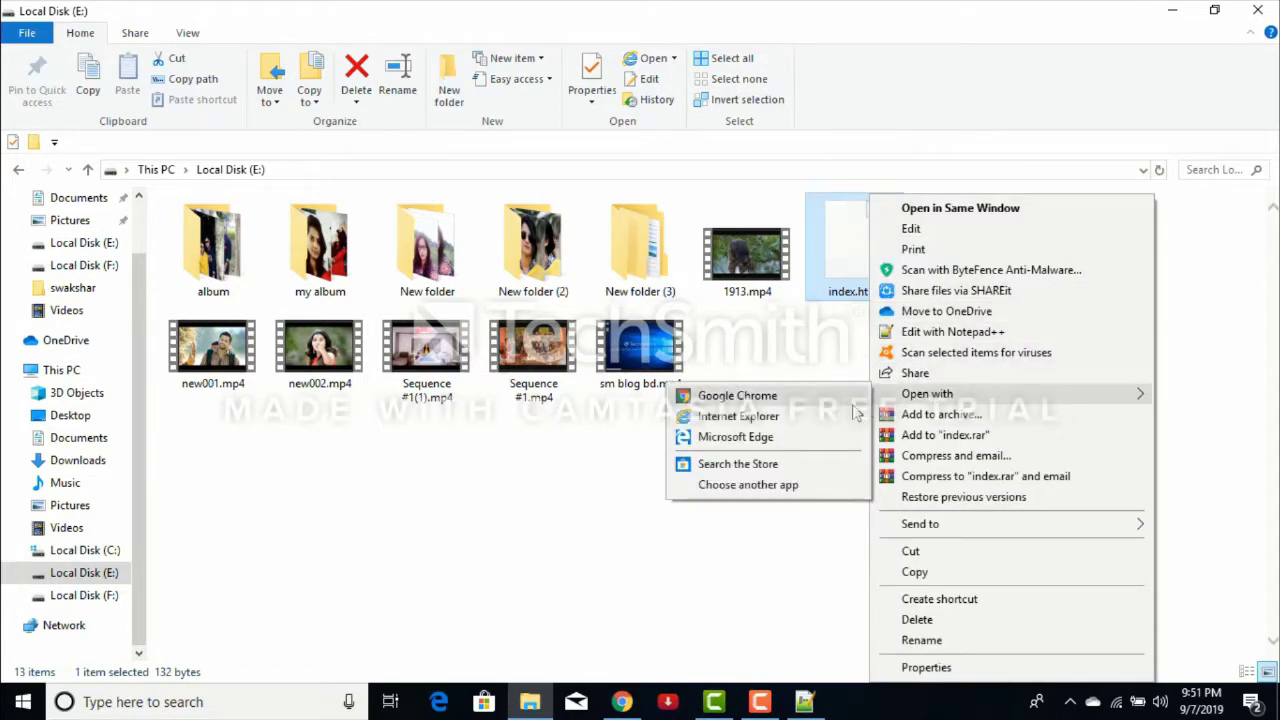
click(805, 420)
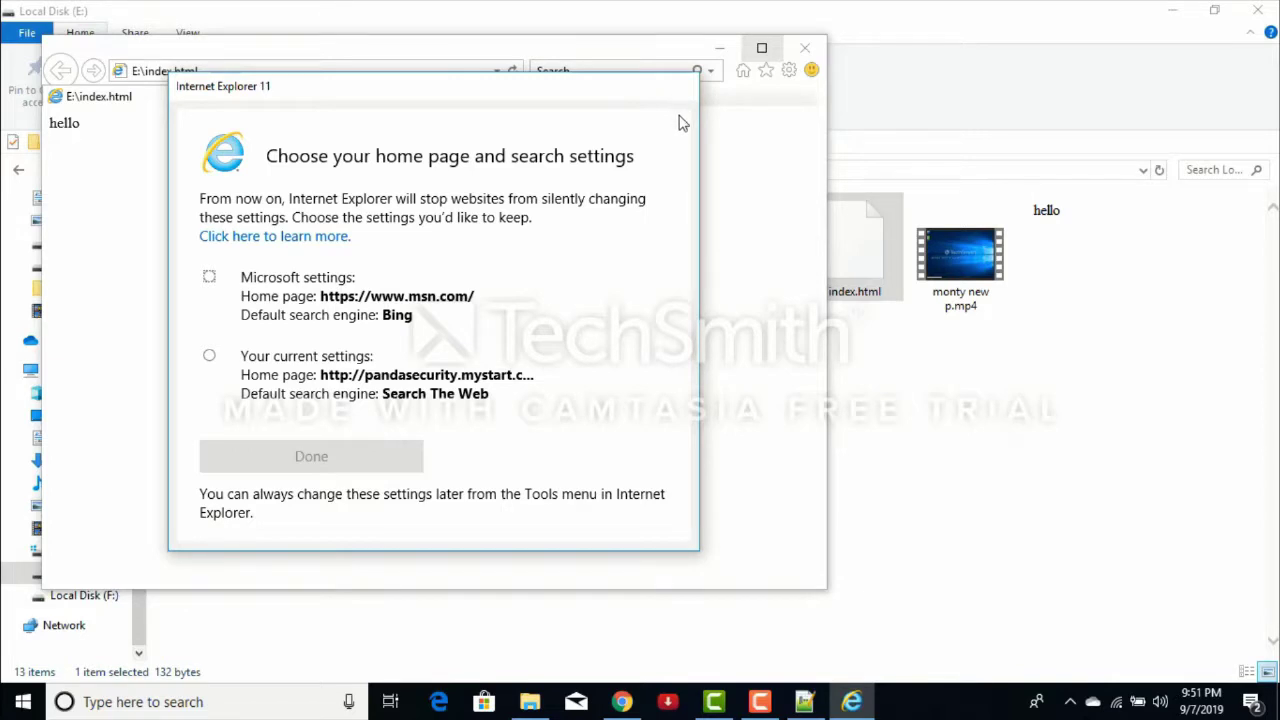
- Choose the Microsoft settings for the home page and search engine, and dismiss the Internet Explorer 11 setup dialog
click(760, 50)
click(245, 292)
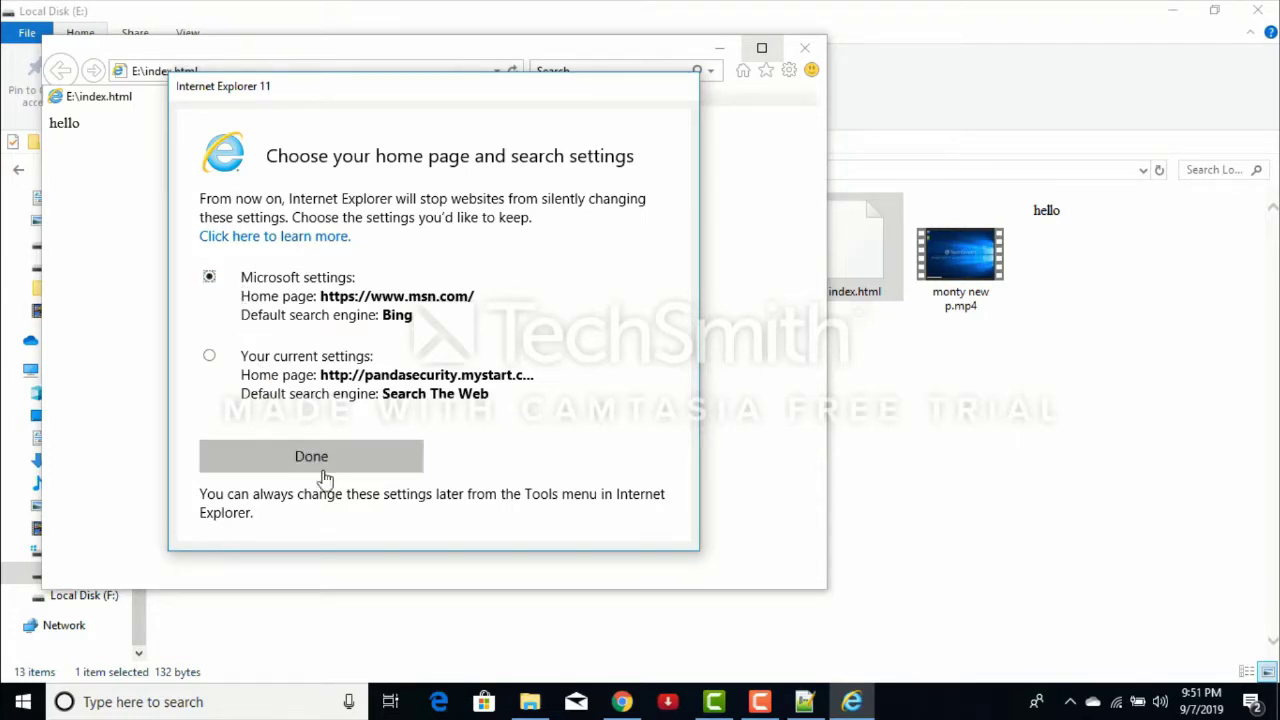
click(323, 470)
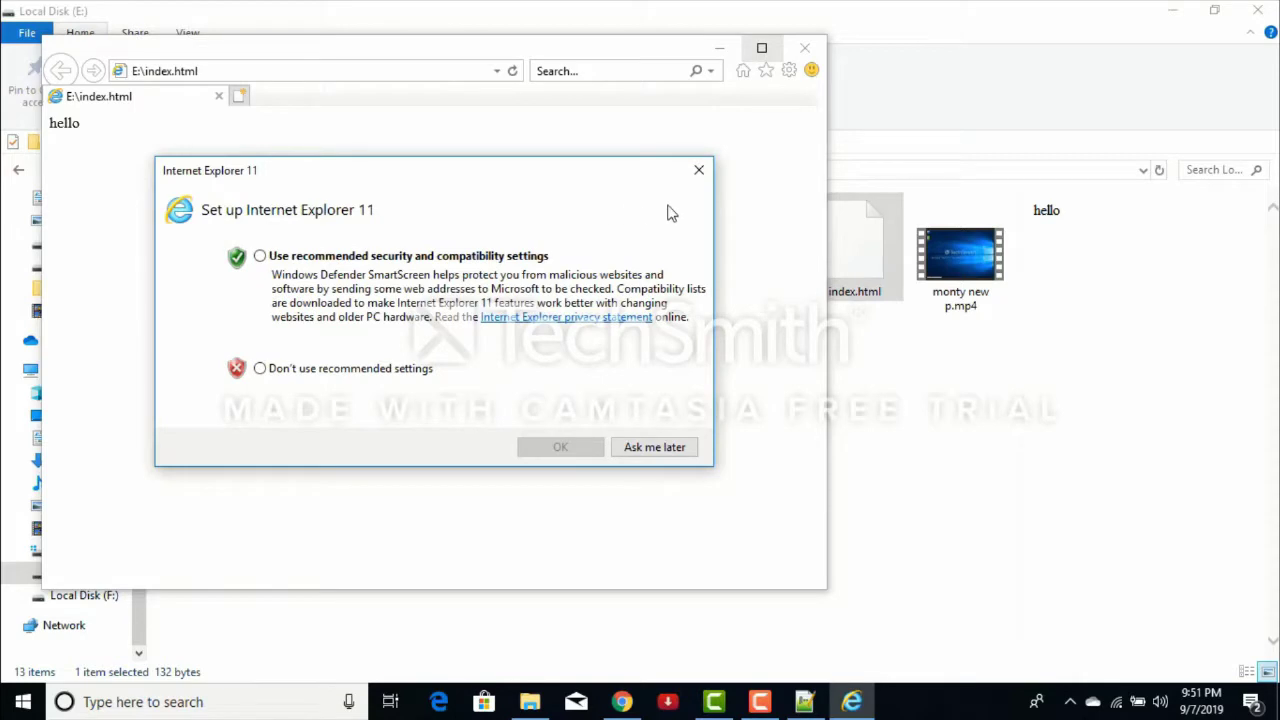
click(698, 170)
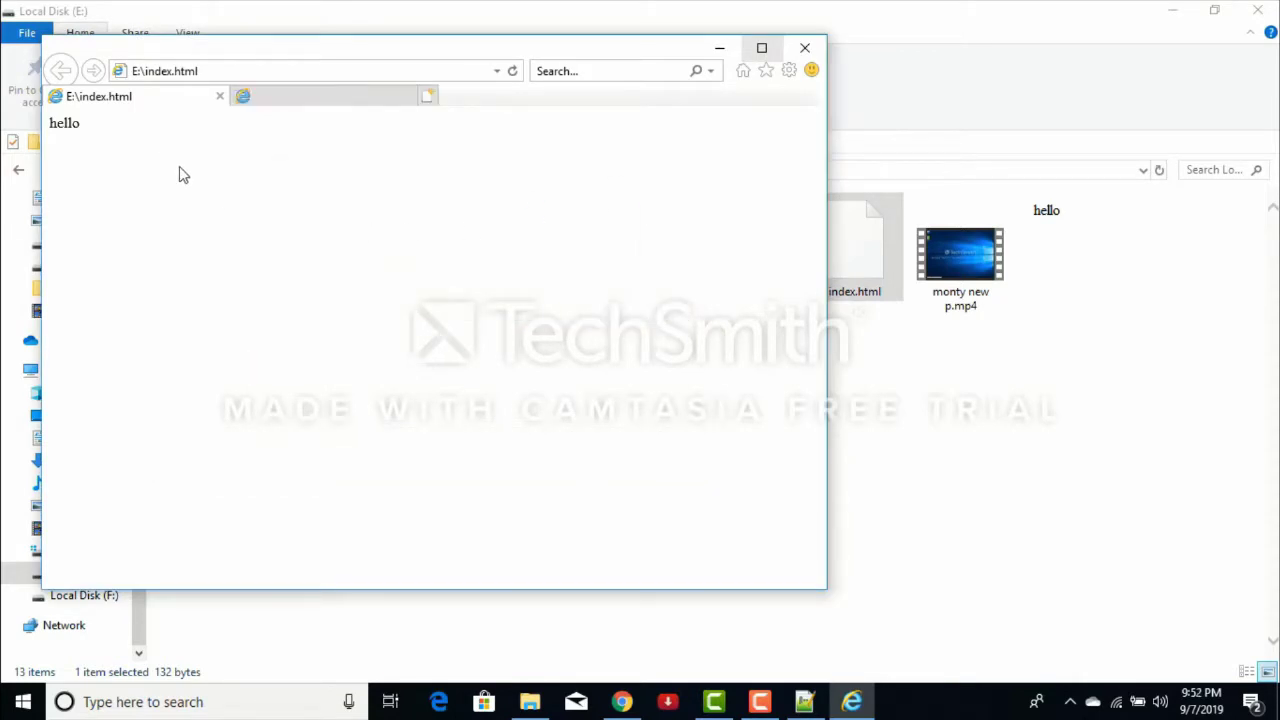
- View index.html in a maximized window without the Internet Explorer Welcome tab, and close the browser
click(761, 48)
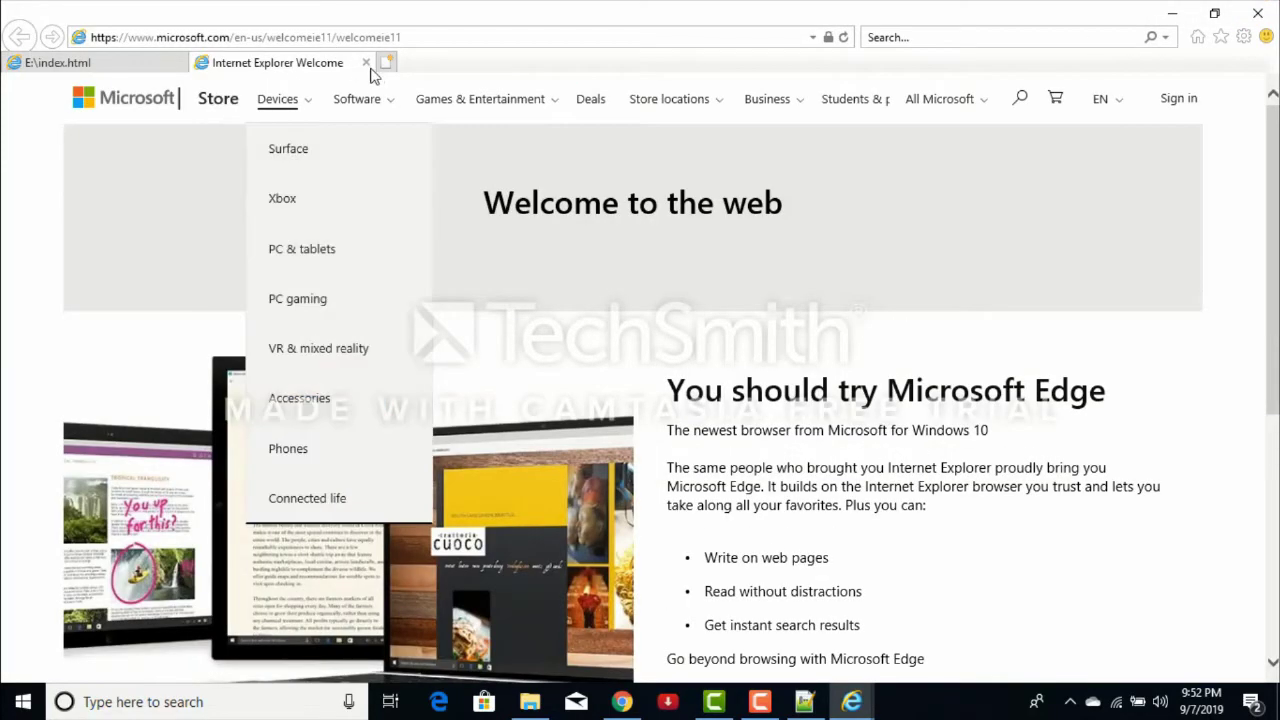
click(364, 64)
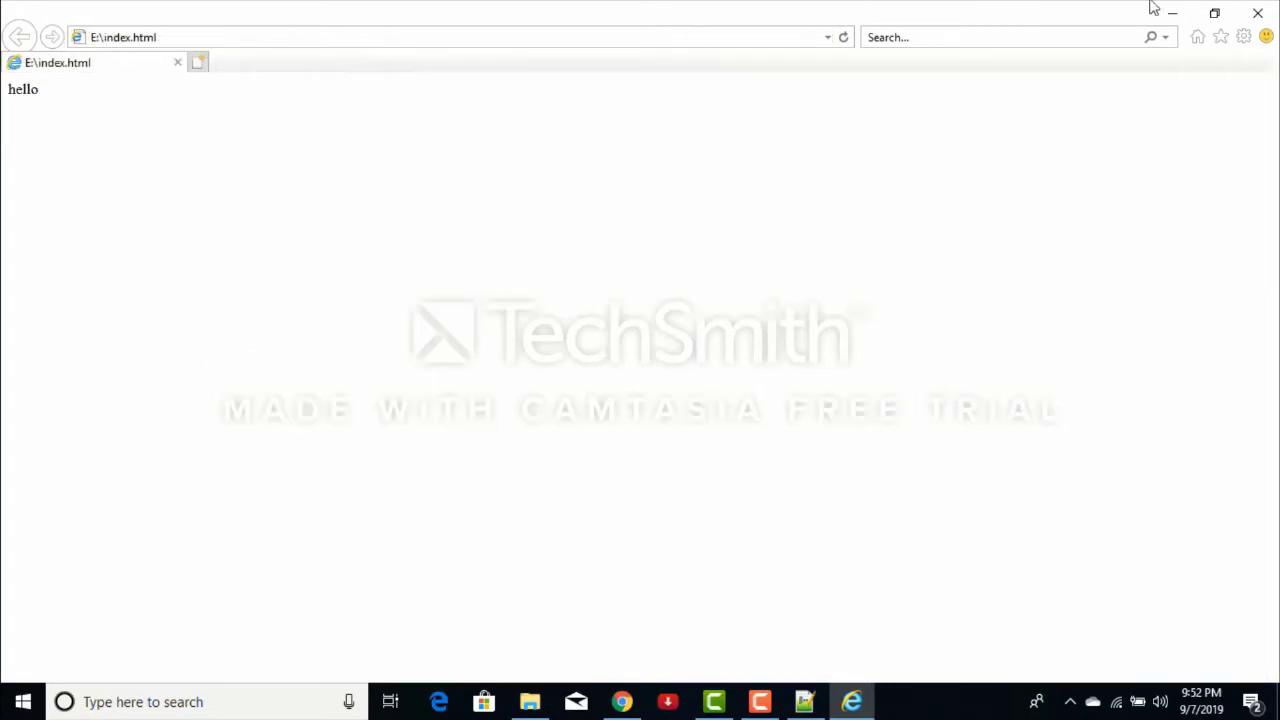
click(1254, 12)
- Change the default app for .html files to Google Chrome in the properties of index.html, and close the properties
right_click(857, 260)
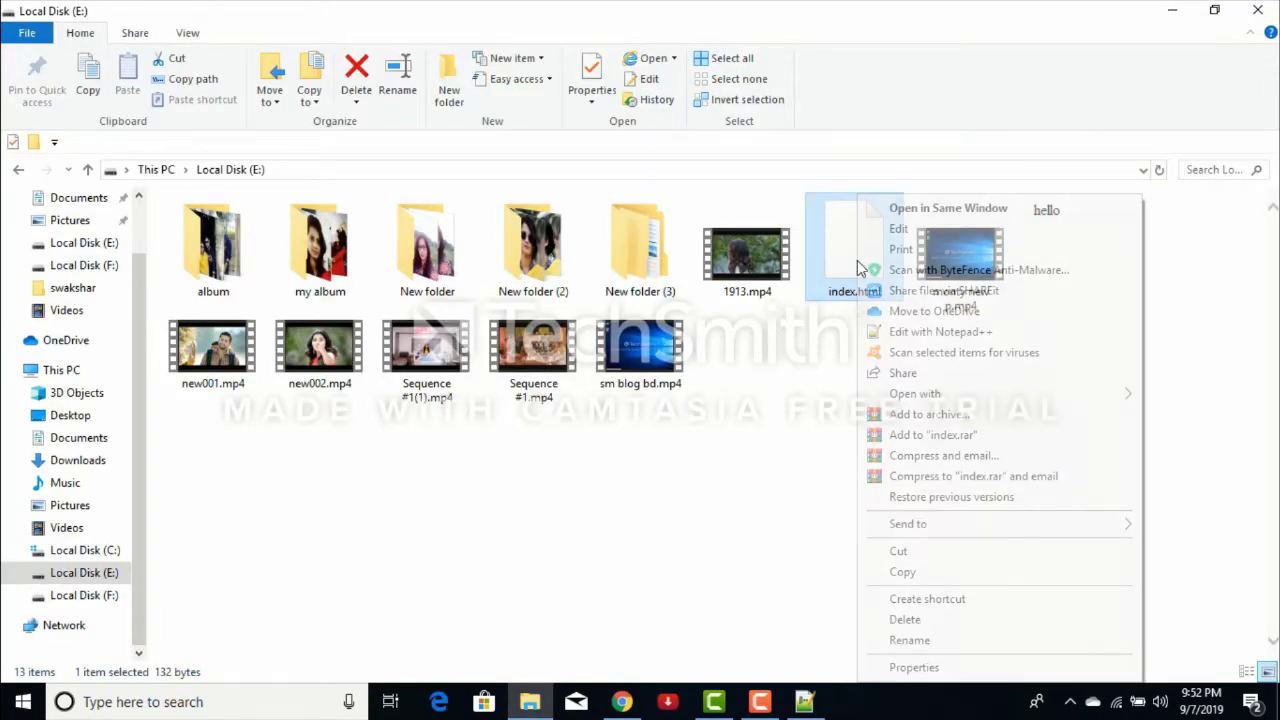
click(951, 667)
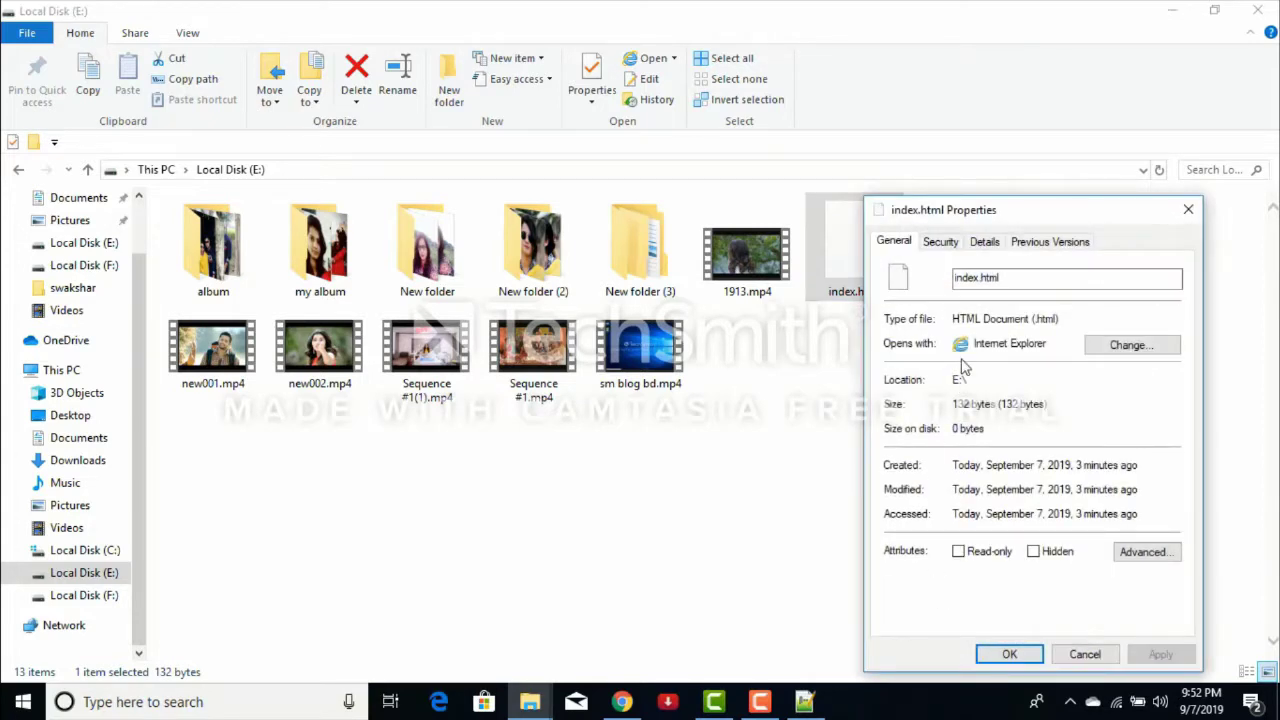
click(1131, 346)
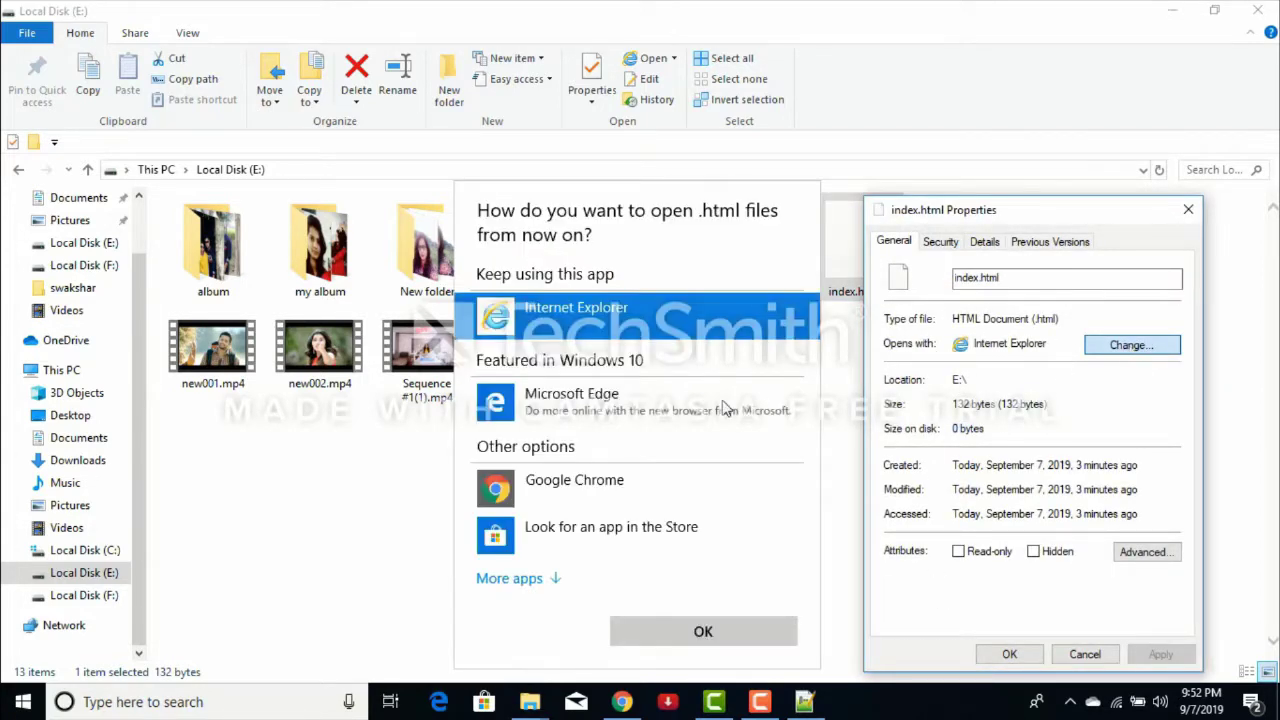
click(529, 490)
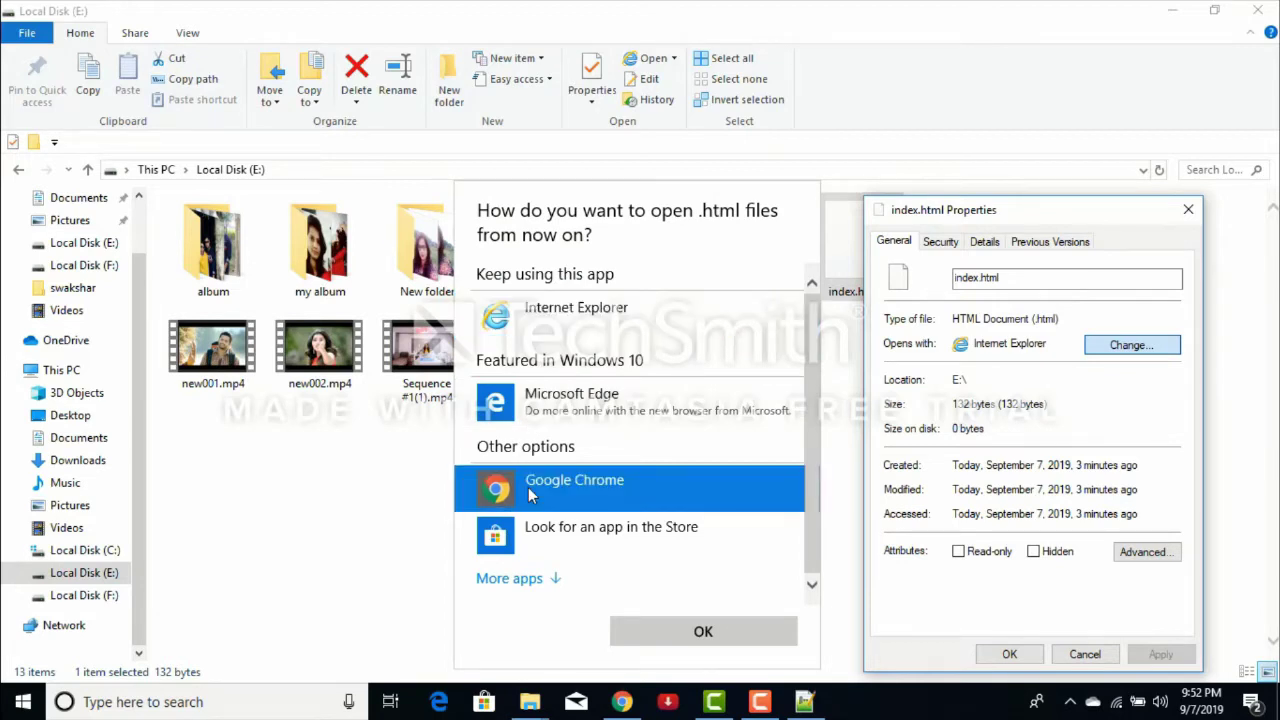
click(703, 634)
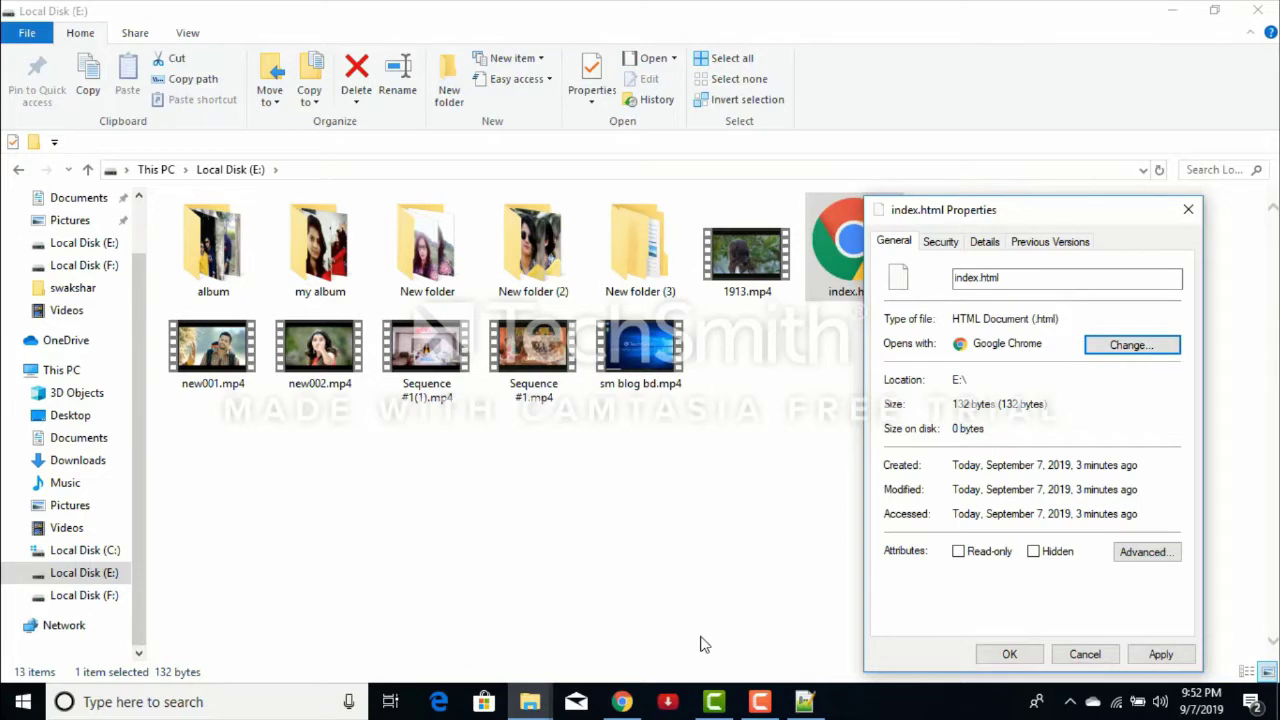
click(1188, 209)
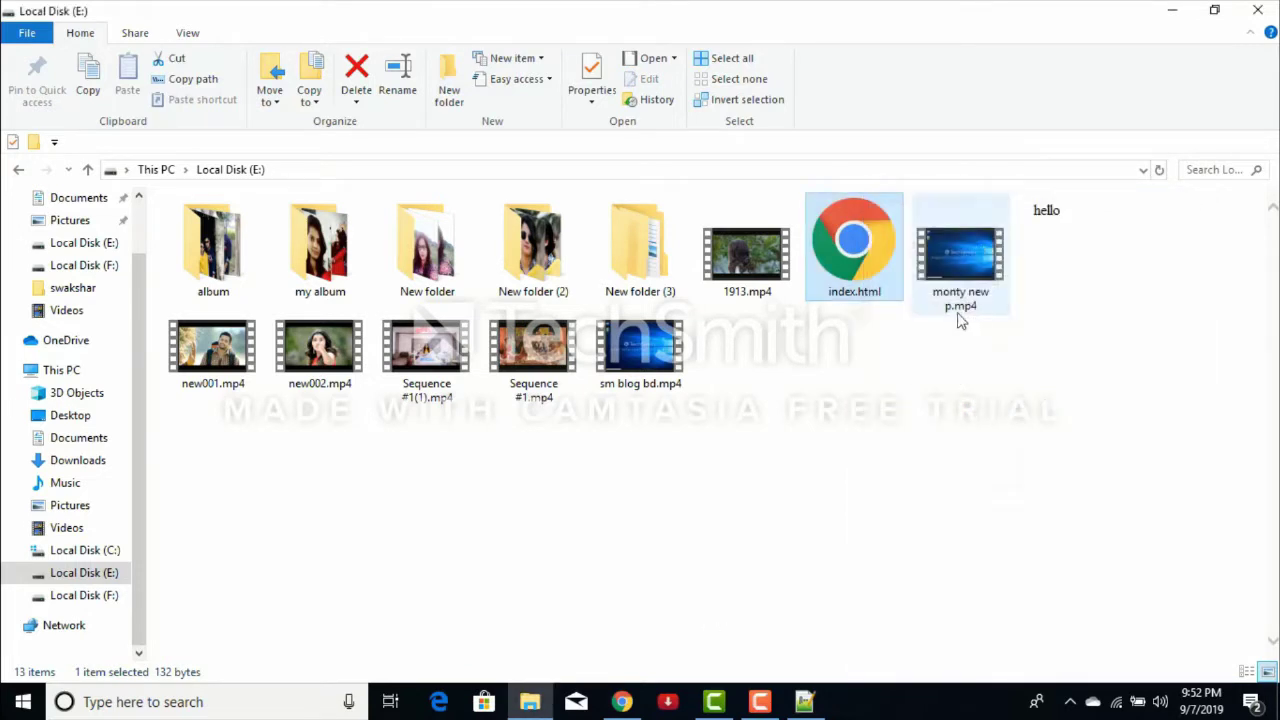
- Open index.html with Google Chrome in a restored, slightly widened window, and minimize File Explorer behind it
right_click(858, 258)
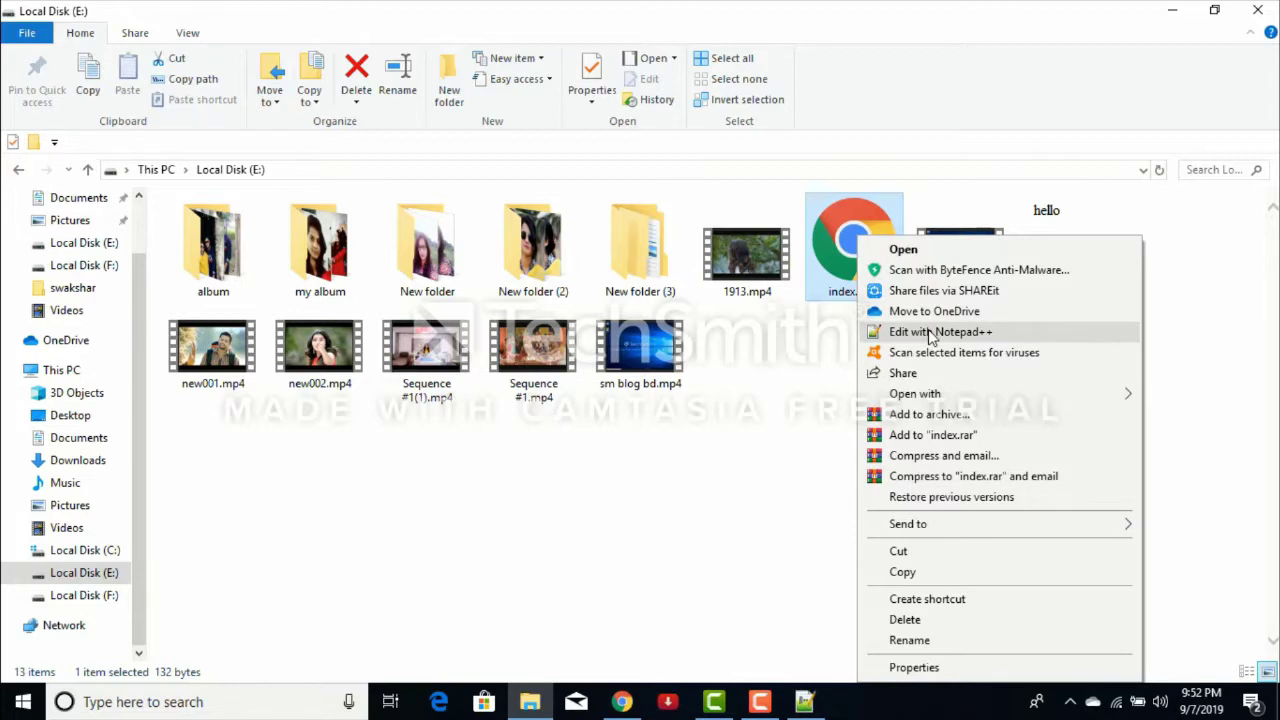
mouse_move(880, 394)
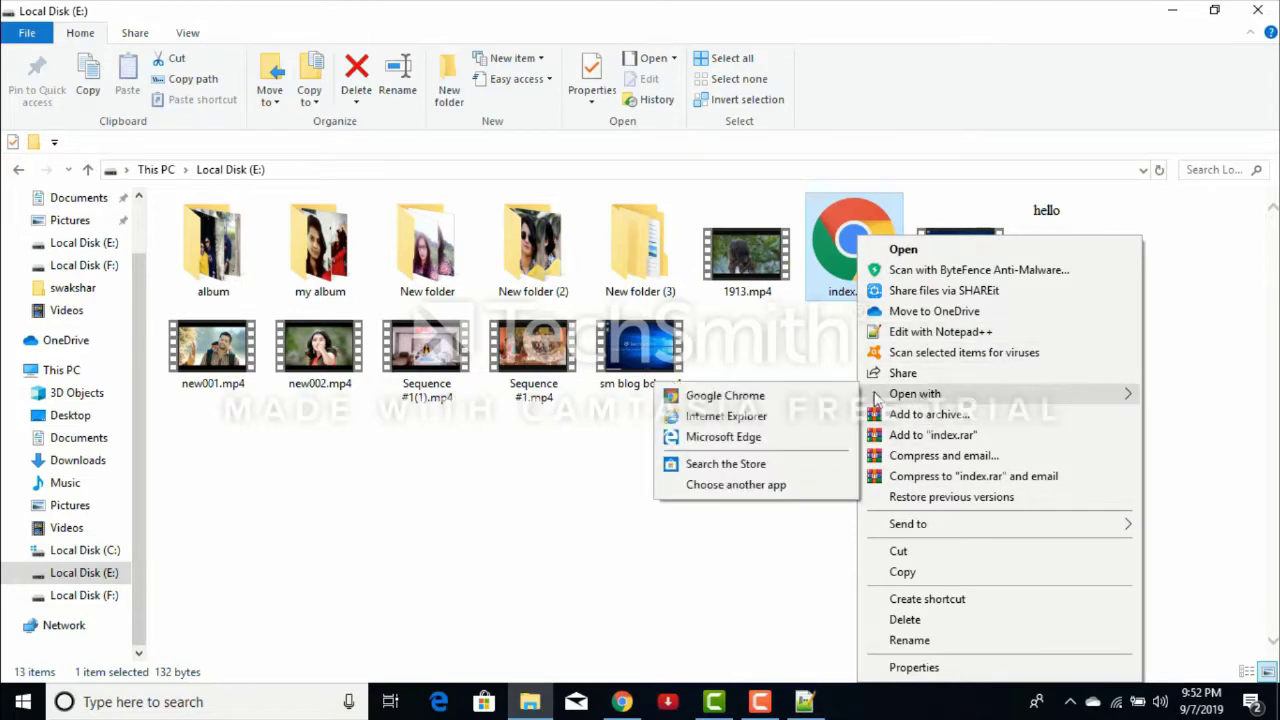
click(771, 394)
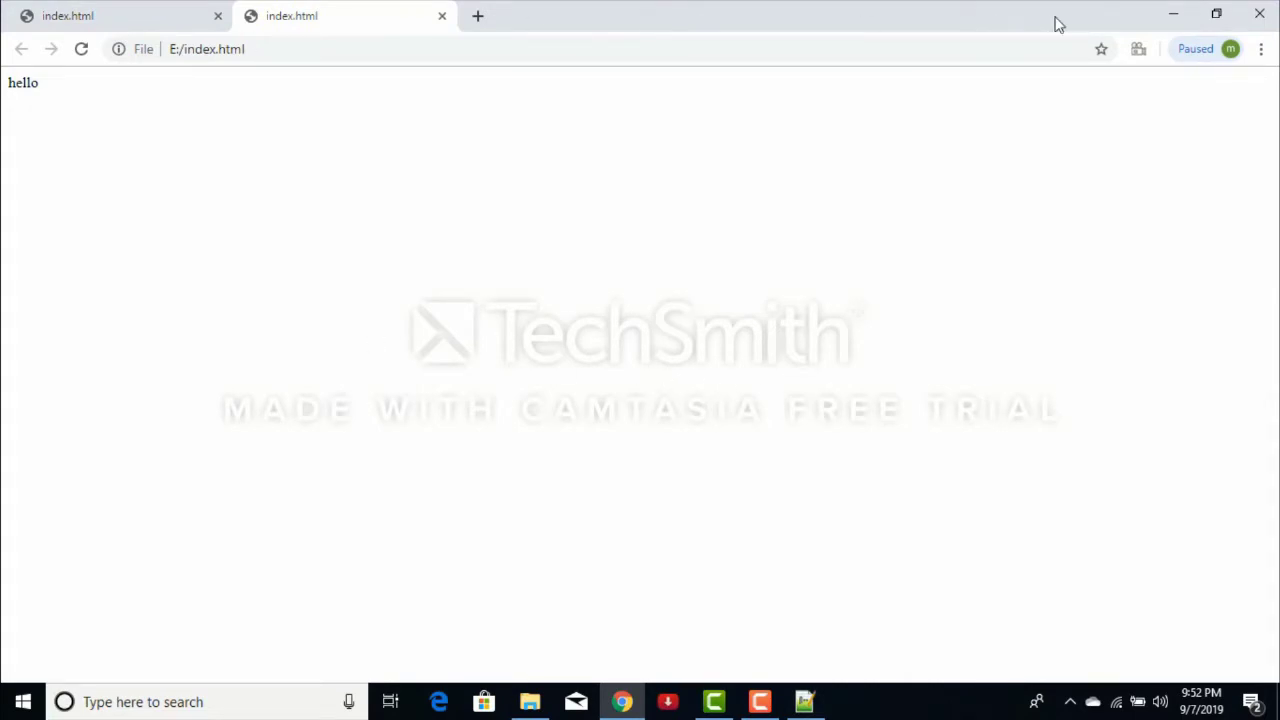
click(1213, 14)
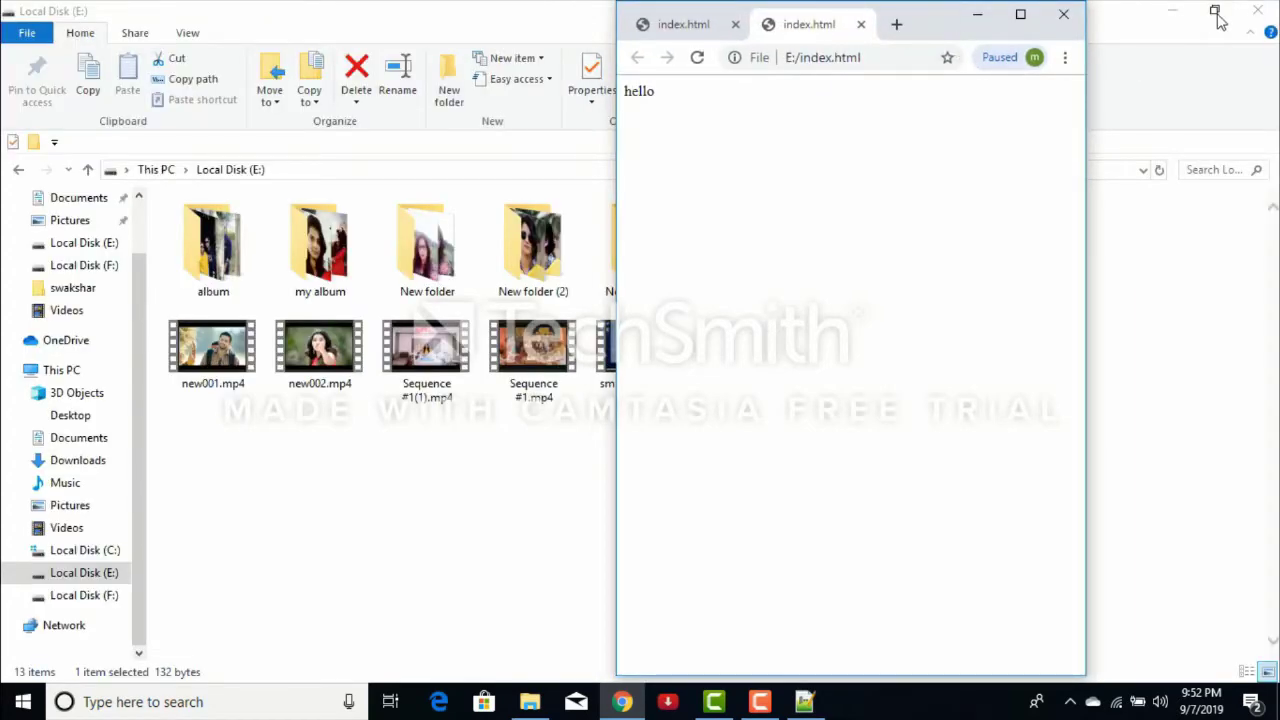
click(1170, 12)
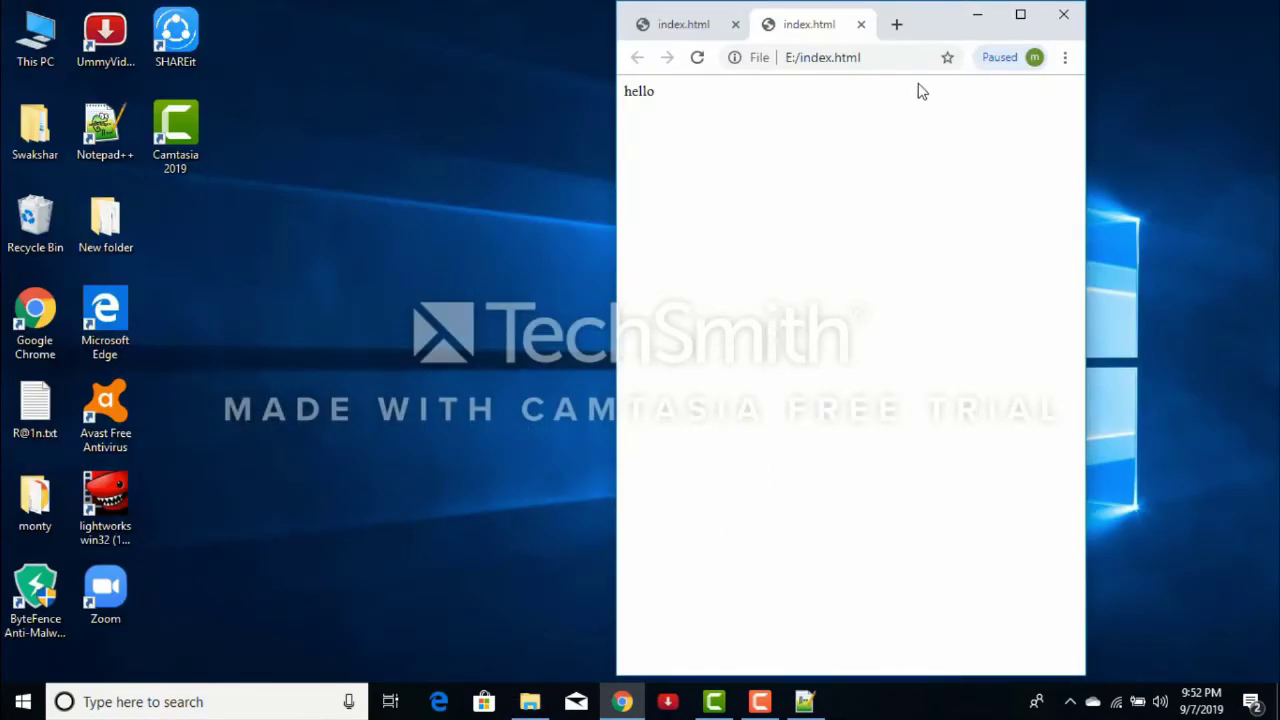
drag(1093, 205, 1205, 218)
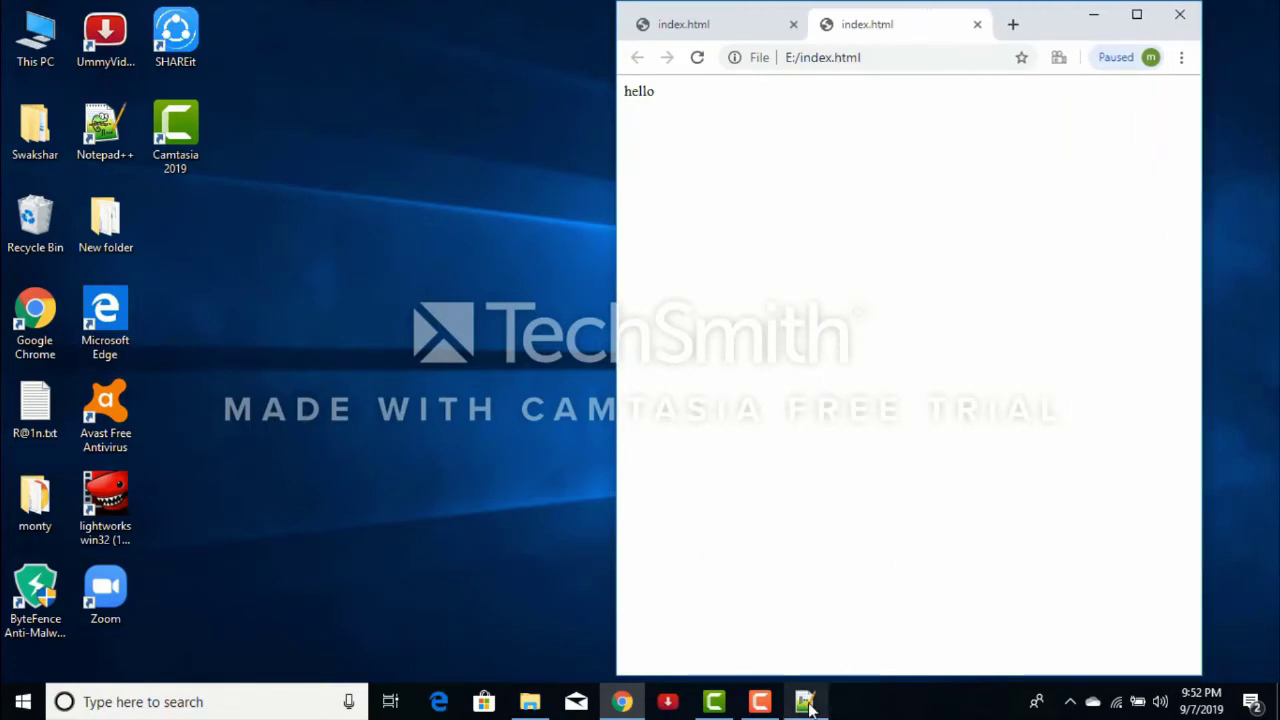
- Switch to Notepad++, place its restored window beside the Chrome window, and reload the page in Chrome
mouse_move(810, 705)
click(791, 634)
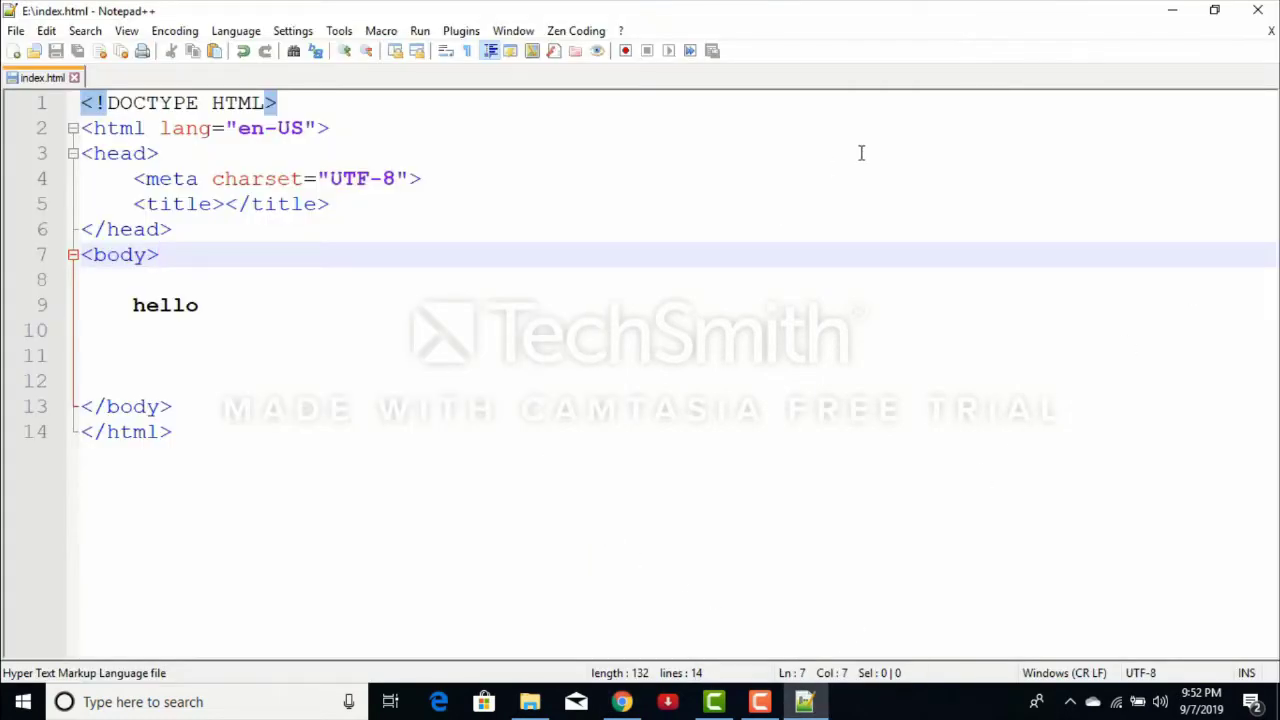
click(1214, 10)
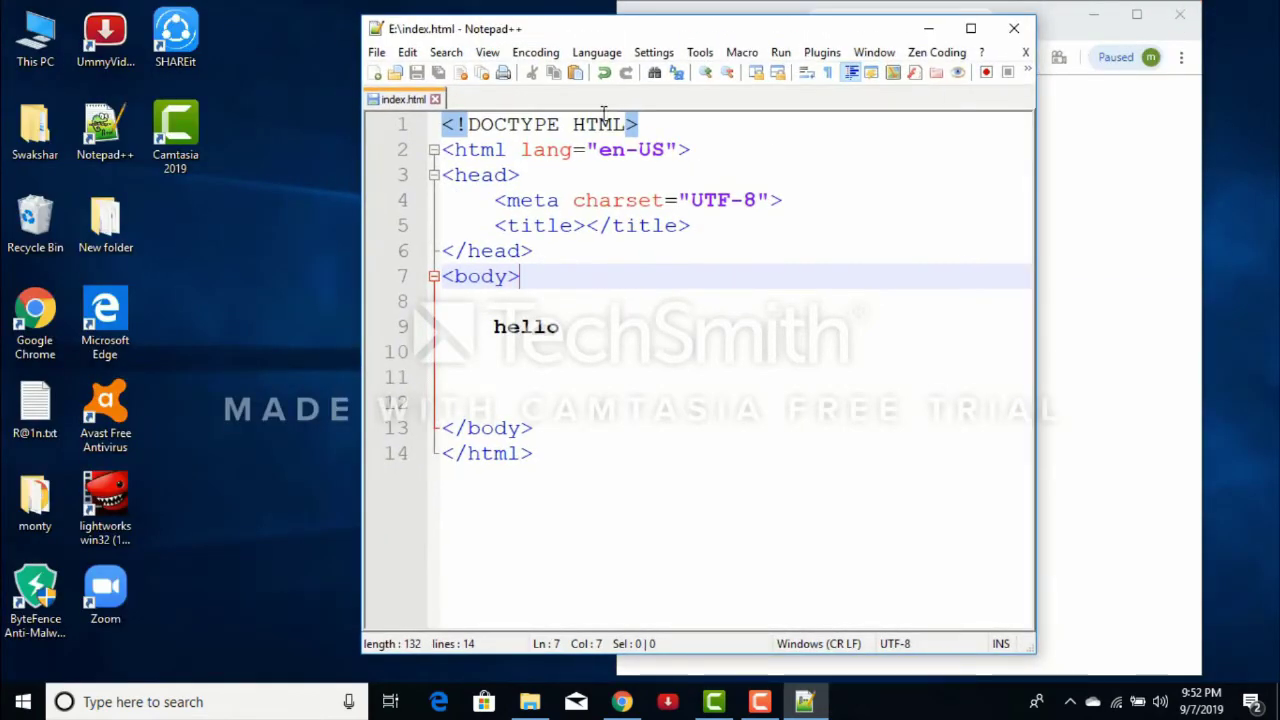
drag(860, 38, 502, 46)
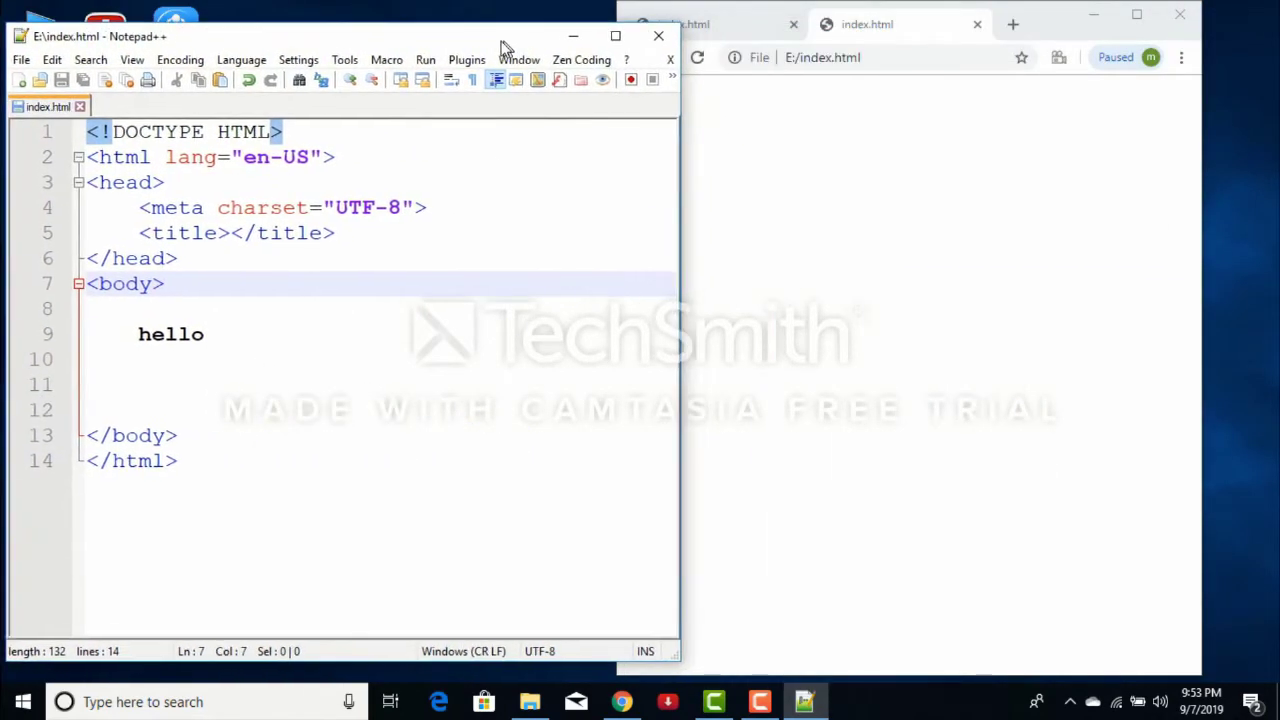
click(697, 57)
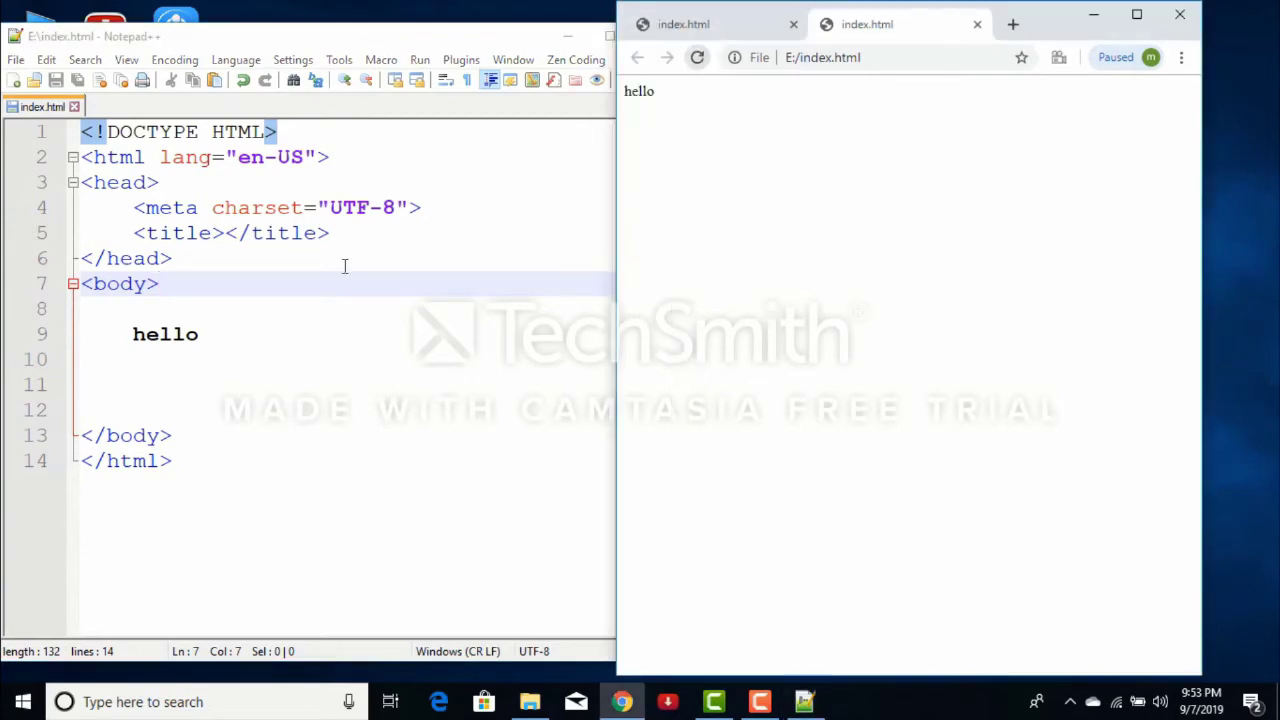
- Add a second "hello" after the existing one on line 9 of index.html and save the file
click(207, 334)
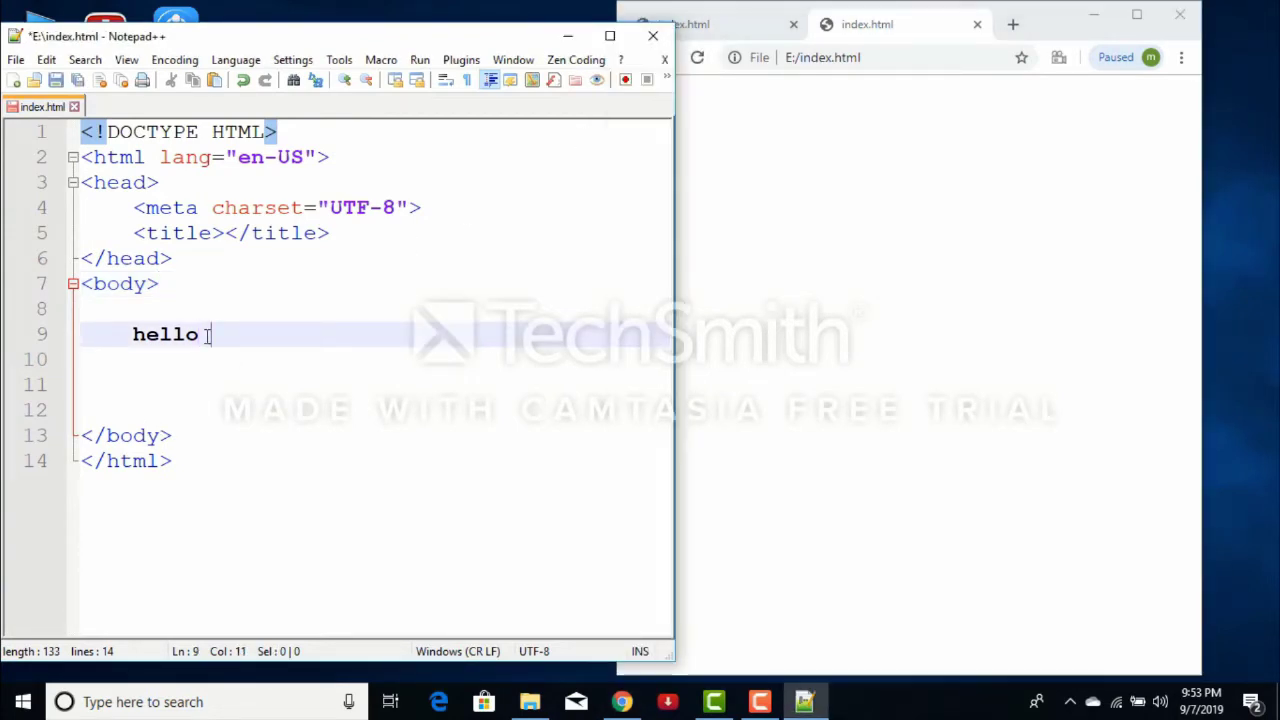
text(hello)
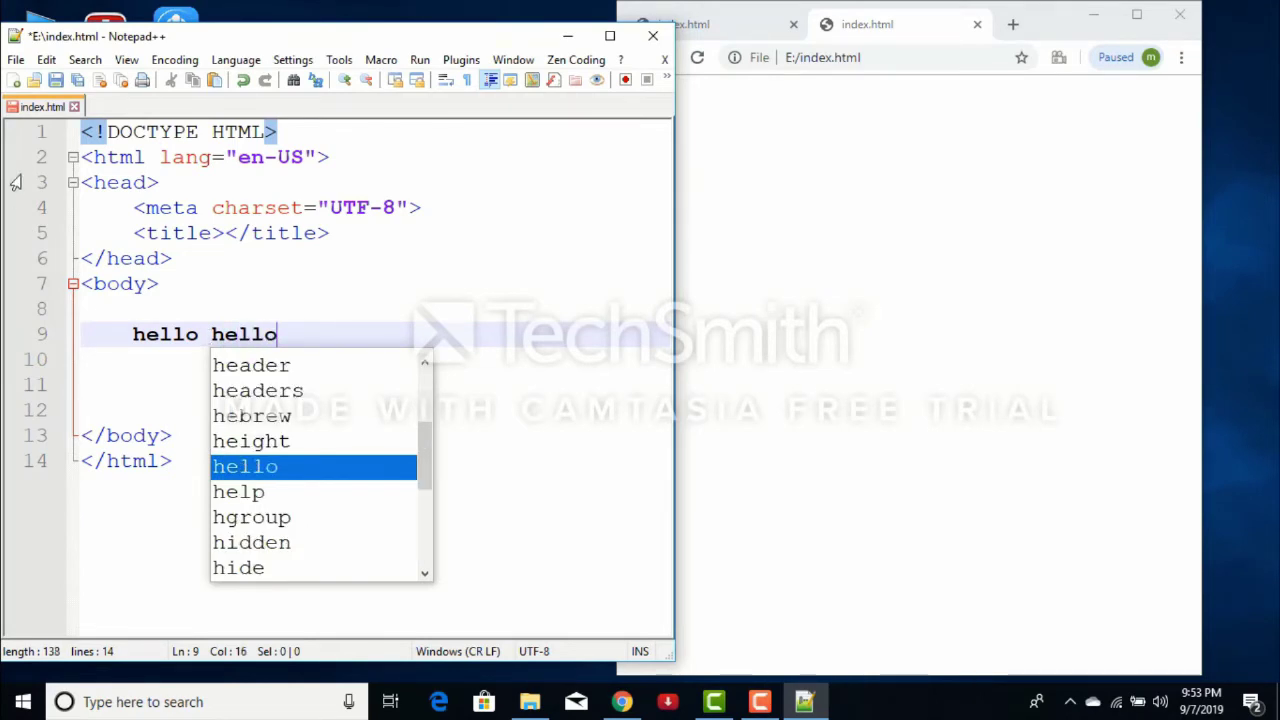
click(16, 59)
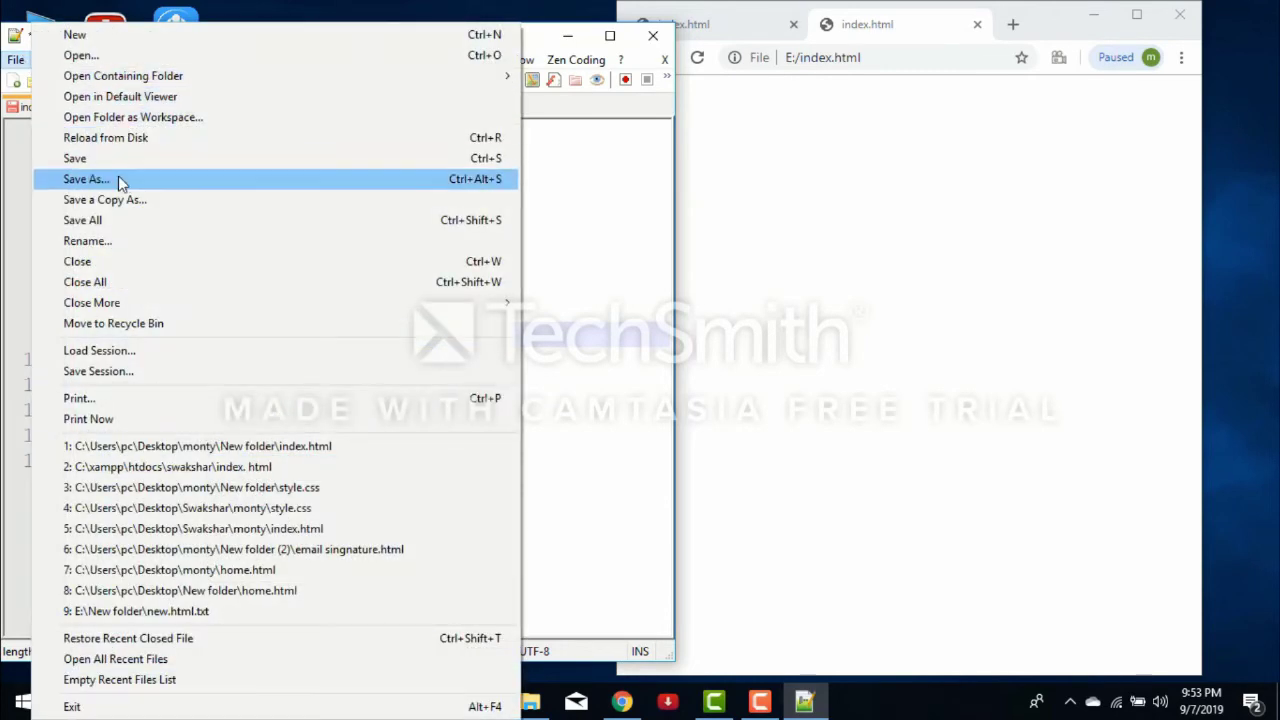
click(98, 160)
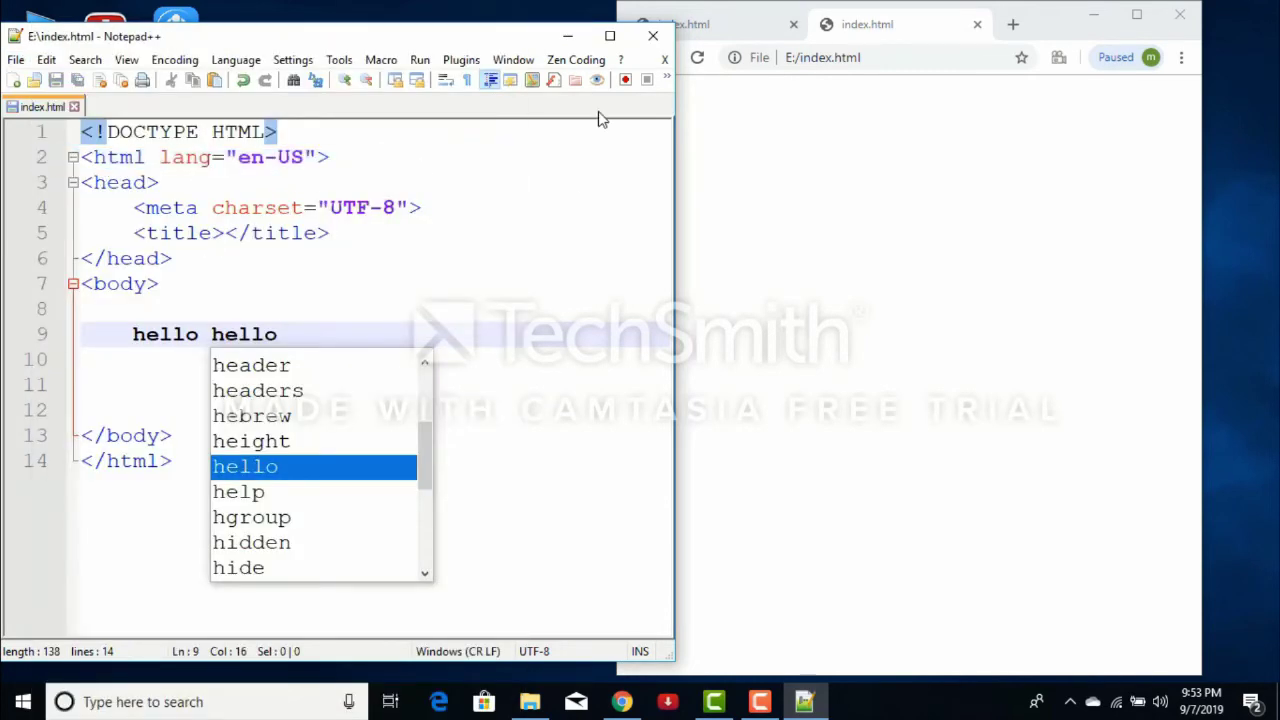
- Reload index.html in Chrome to view the edited page, and close both Chrome and Notepad++
click(696, 58)
click(694, 58)
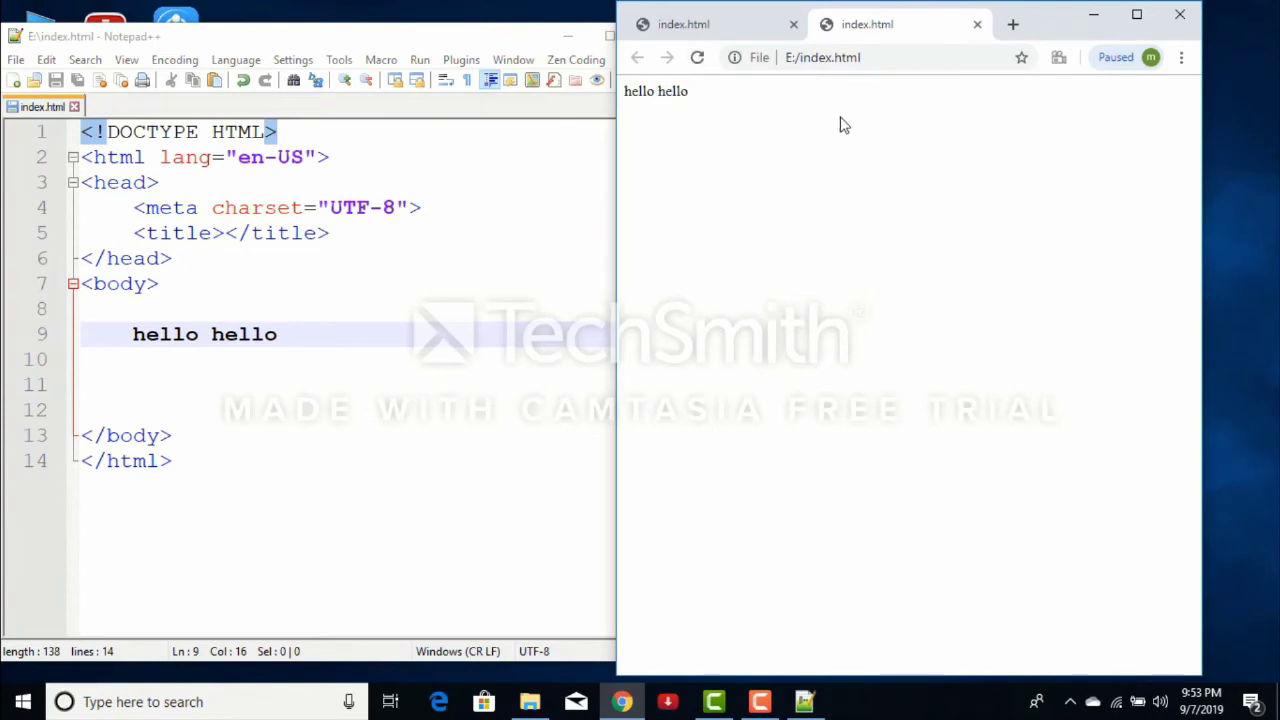
click(1179, 14)
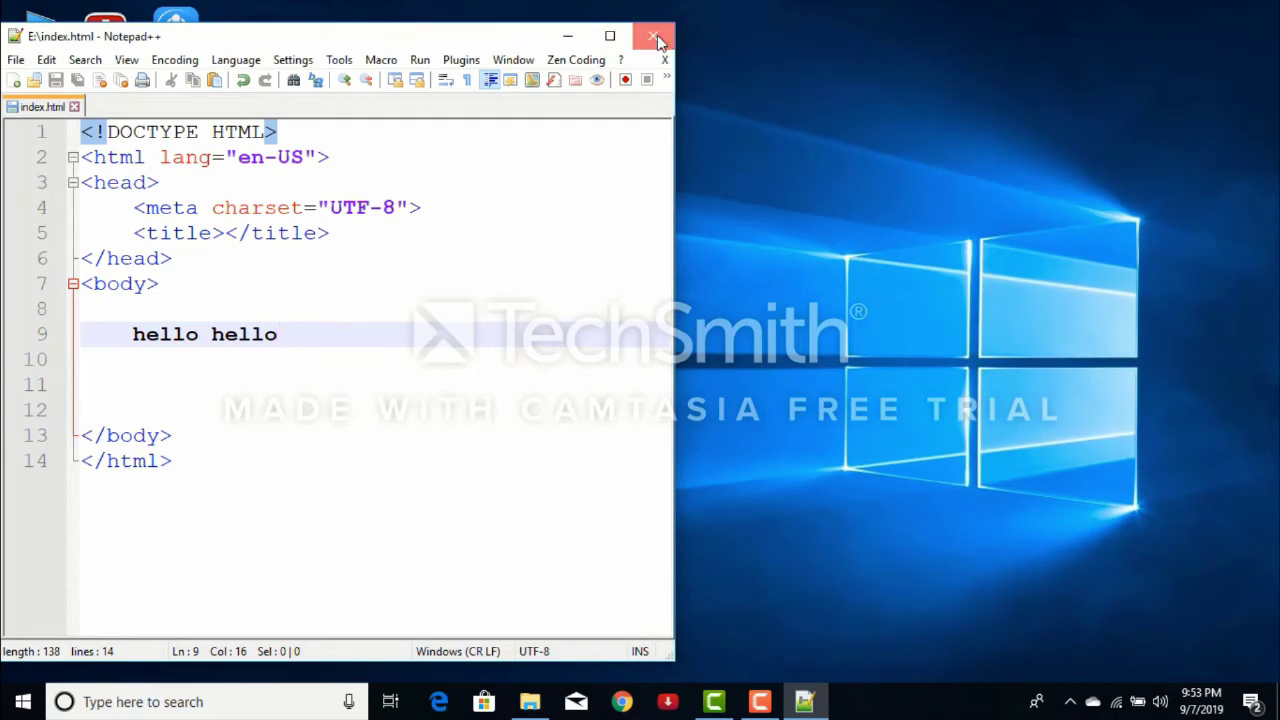
click(655, 37)
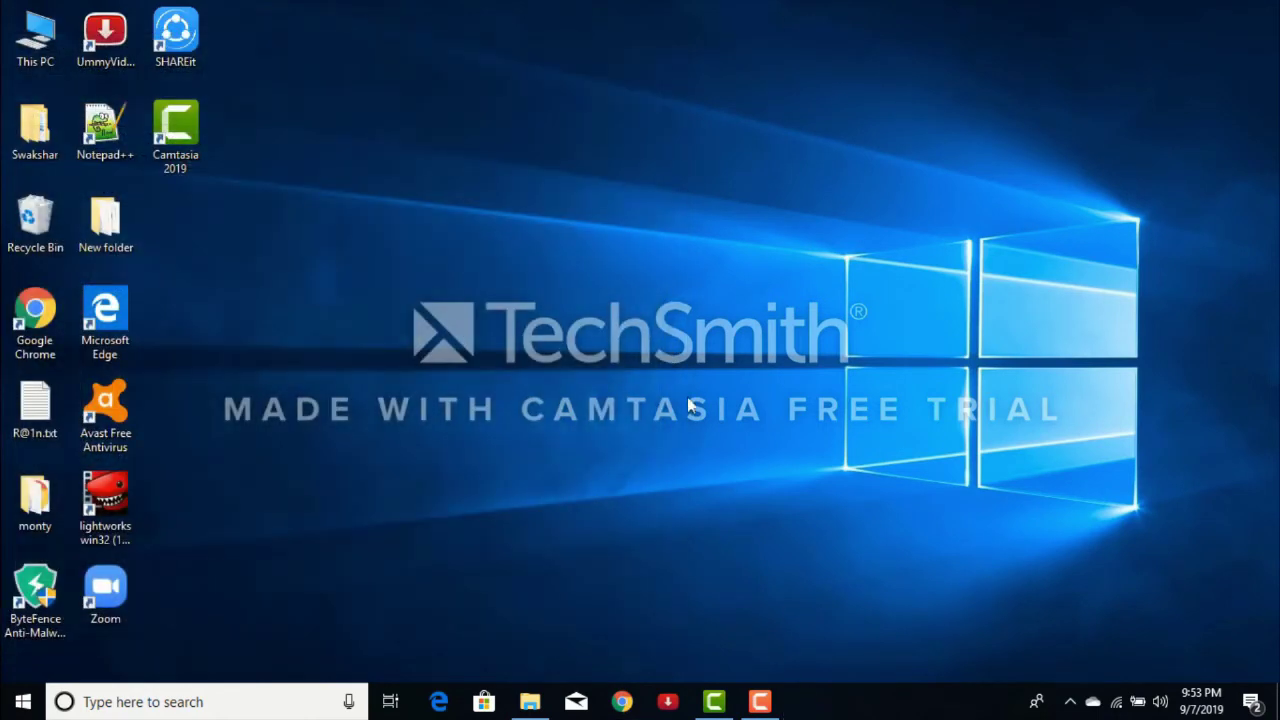